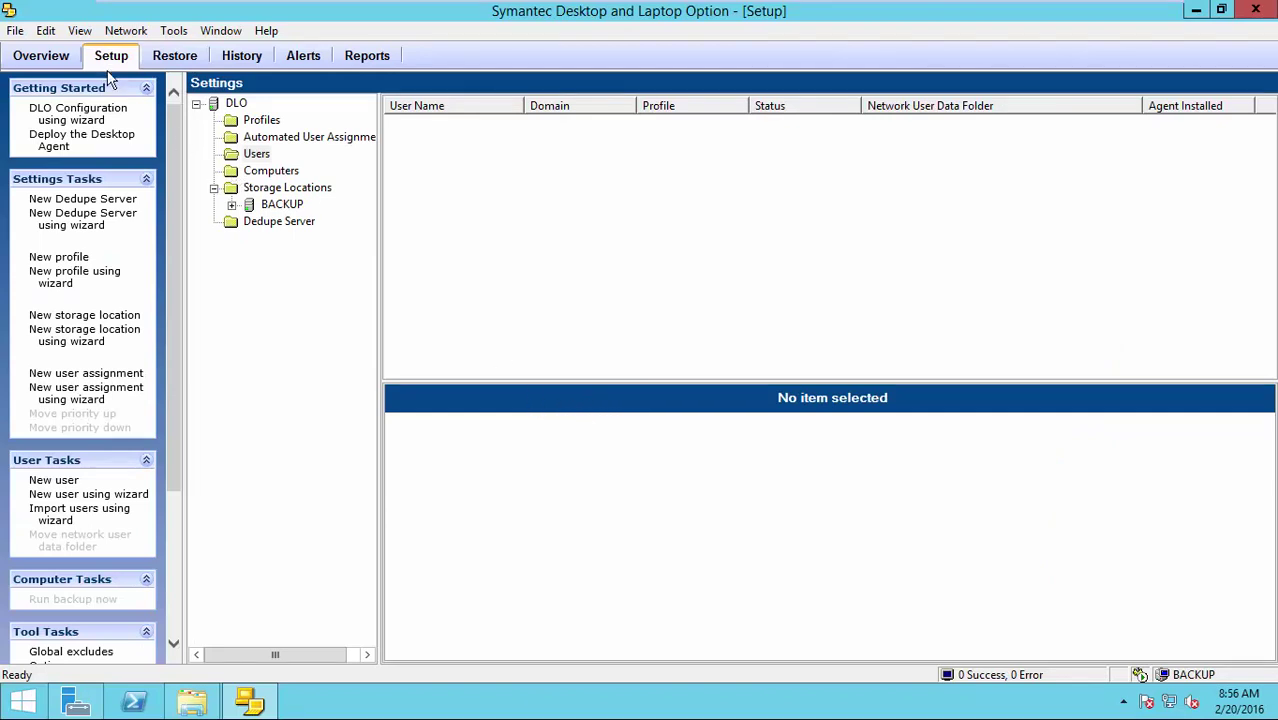
Go to Automated User Assignments and bring up the empty assignment list's context menu
click(253, 155)
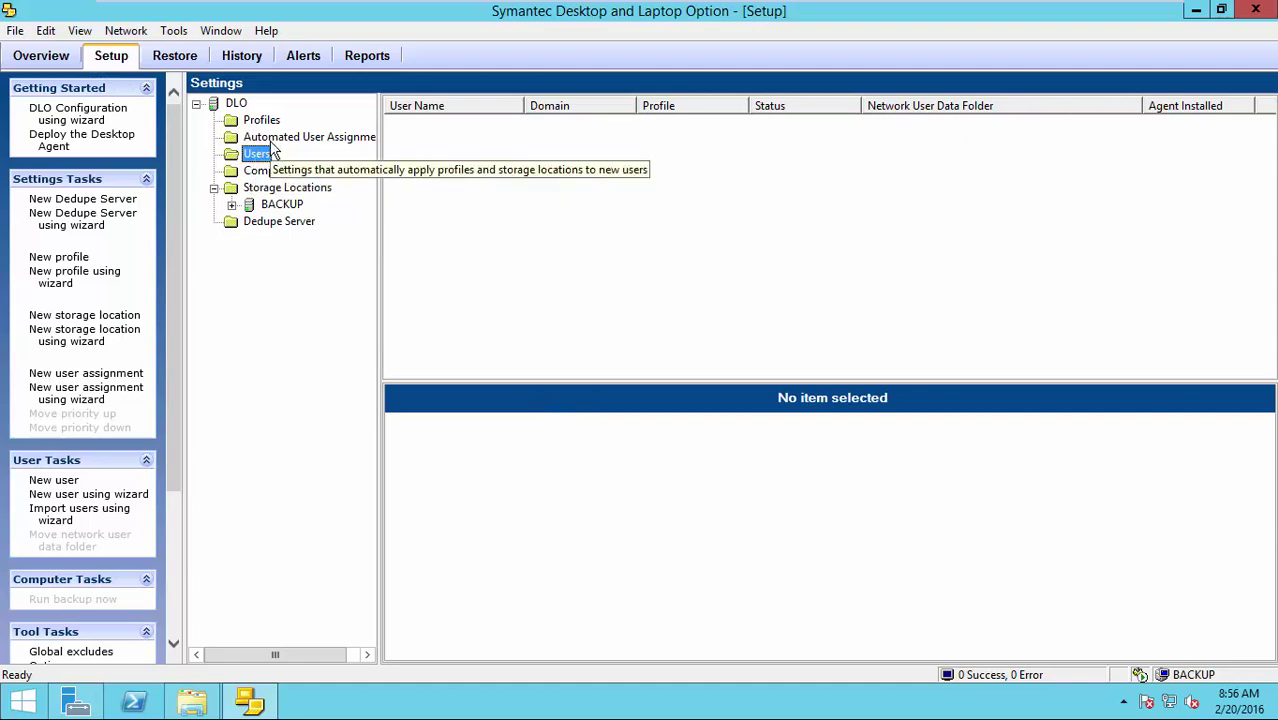
click(274, 139)
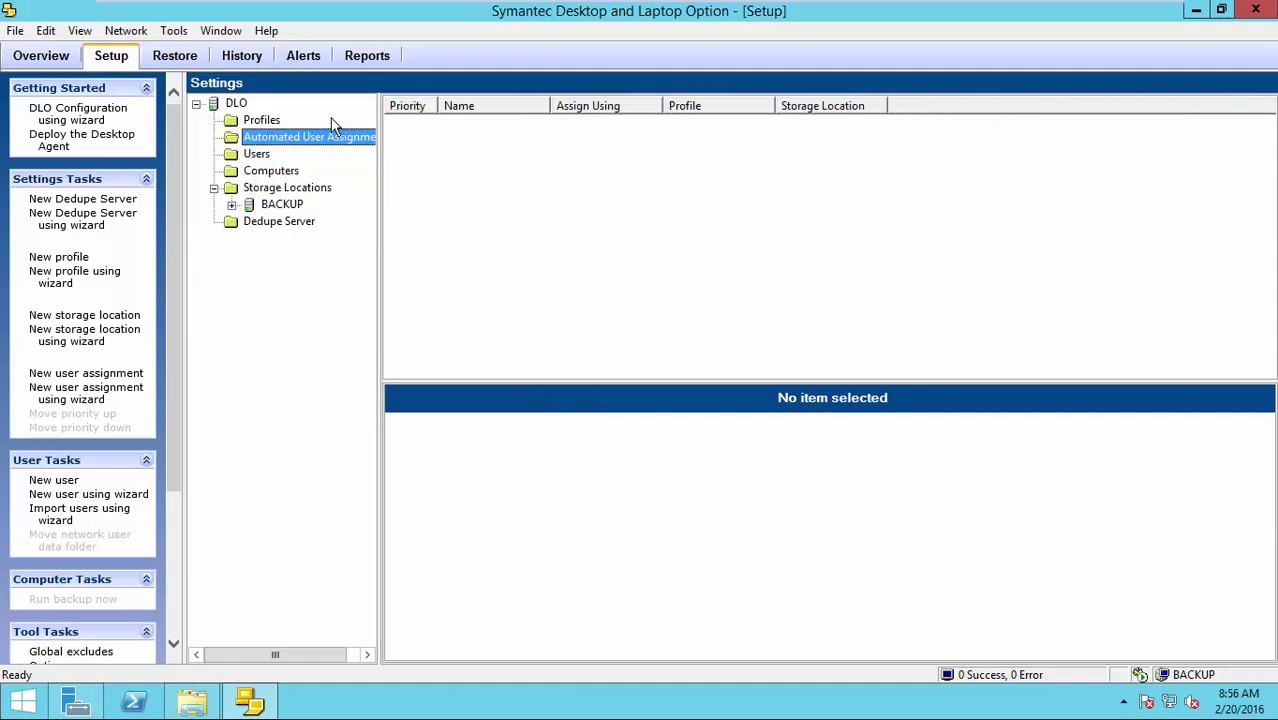
click(268, 155)
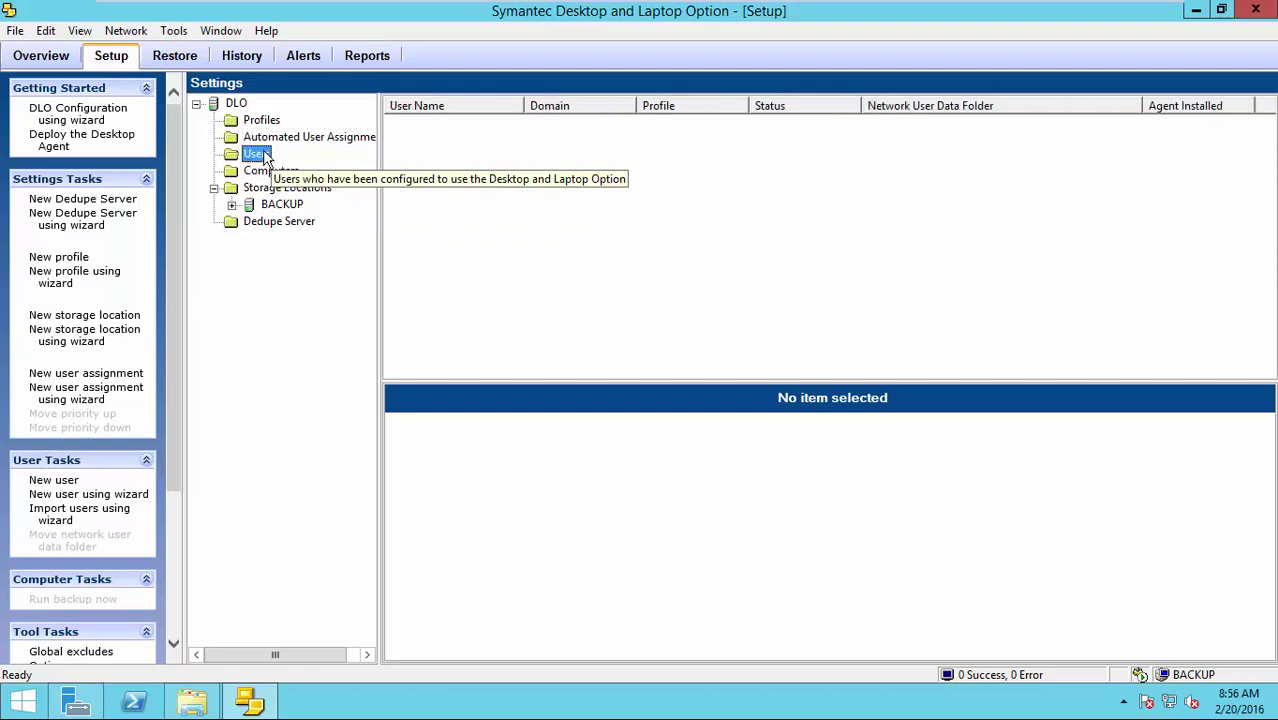
click(265, 141)
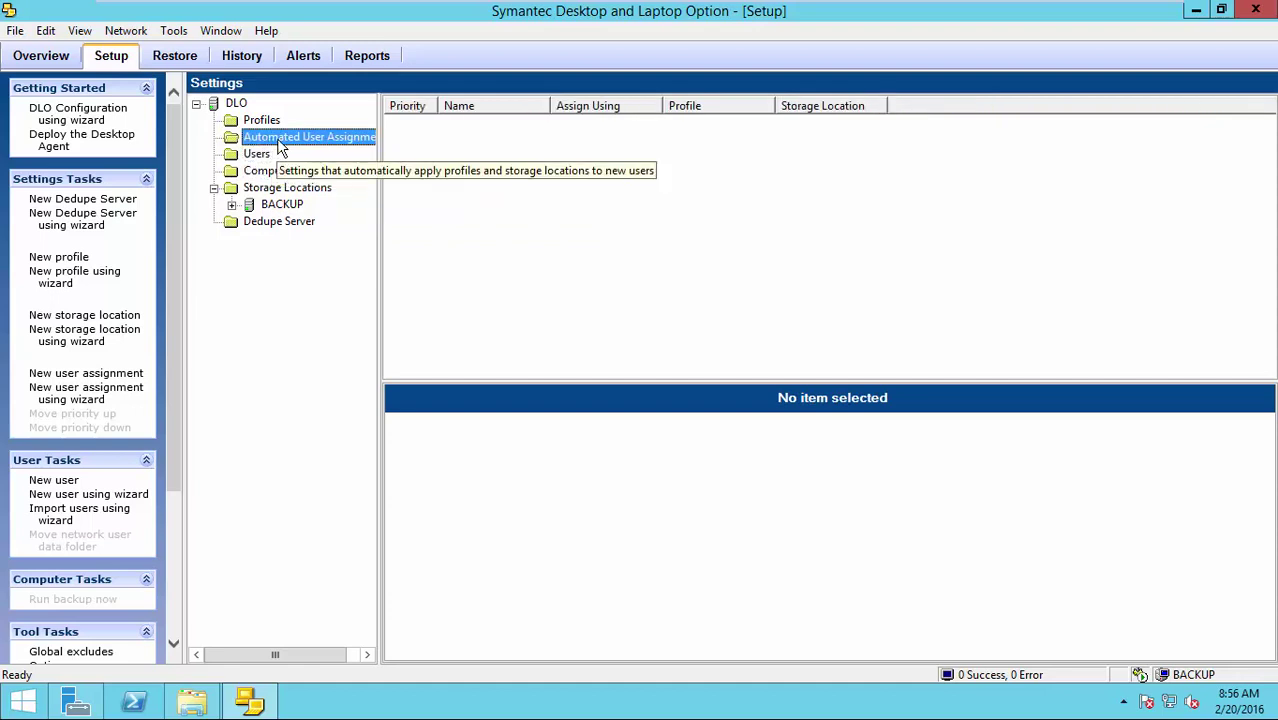
right_click(500, 167)
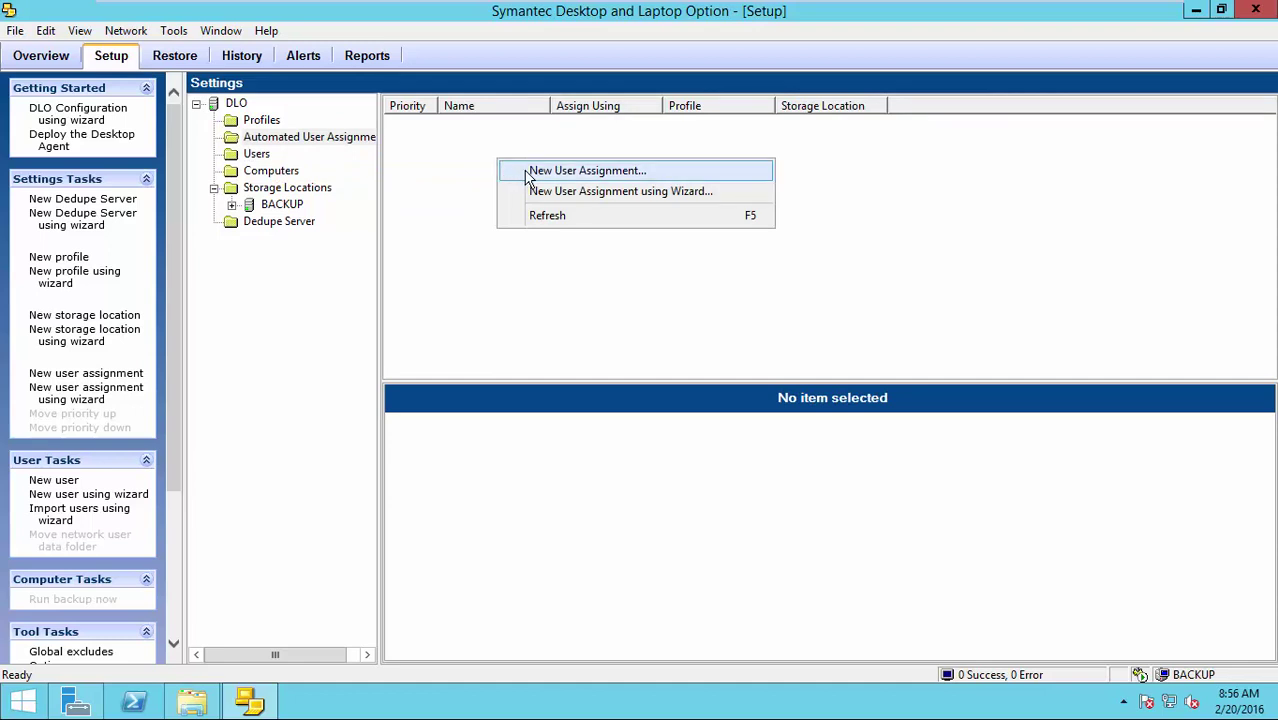
Start a new user assignment for the NIYASITPRO domain's Domain Users group
click(587, 171)
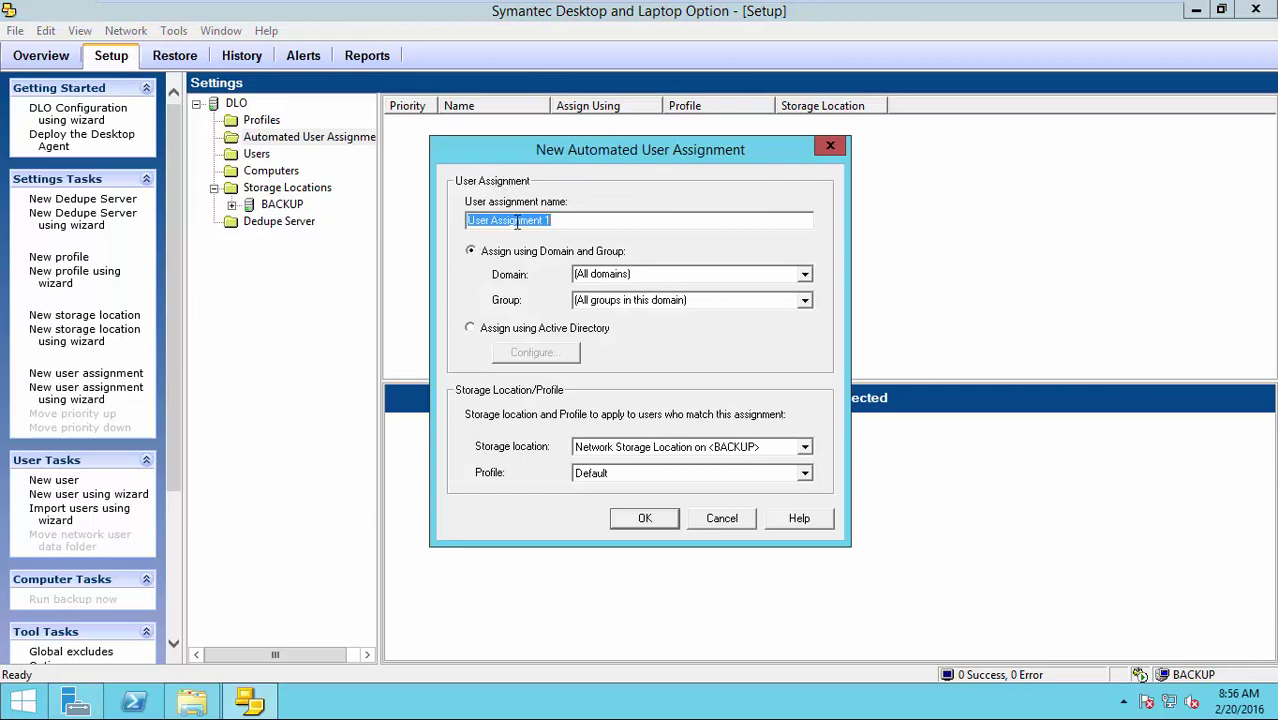
click(584, 275)
click(805, 274)
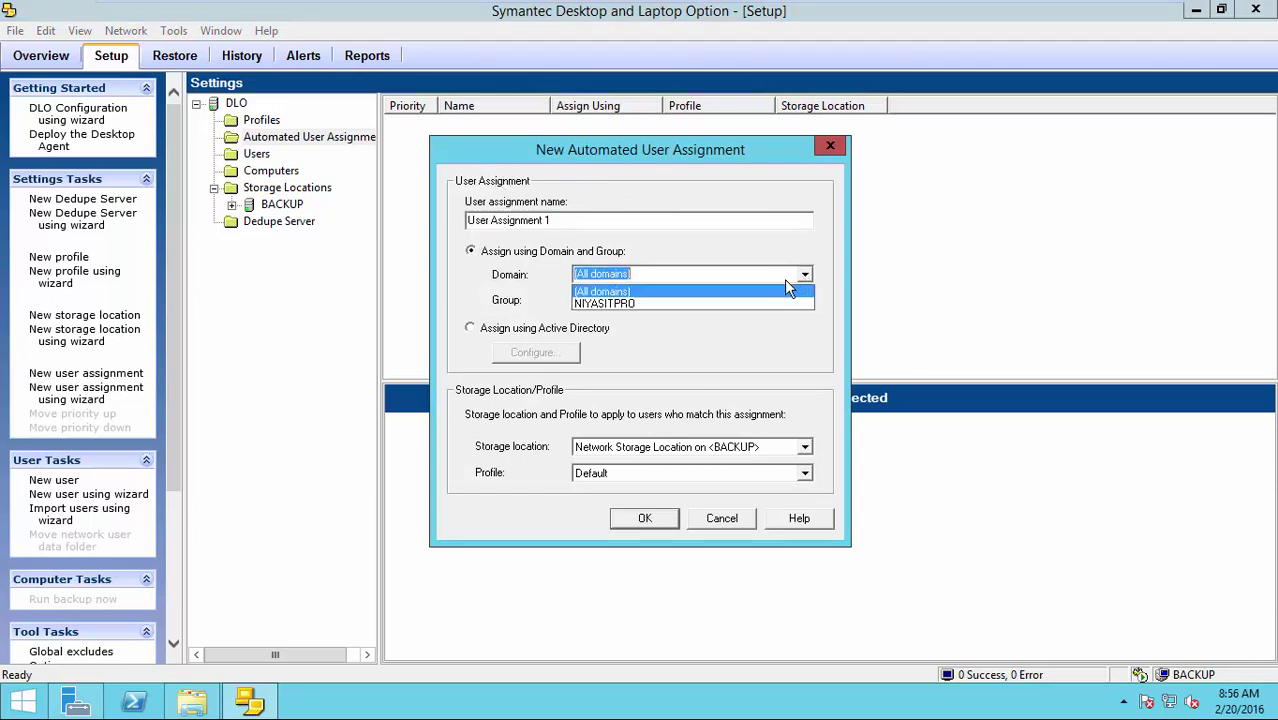
click(741, 304)
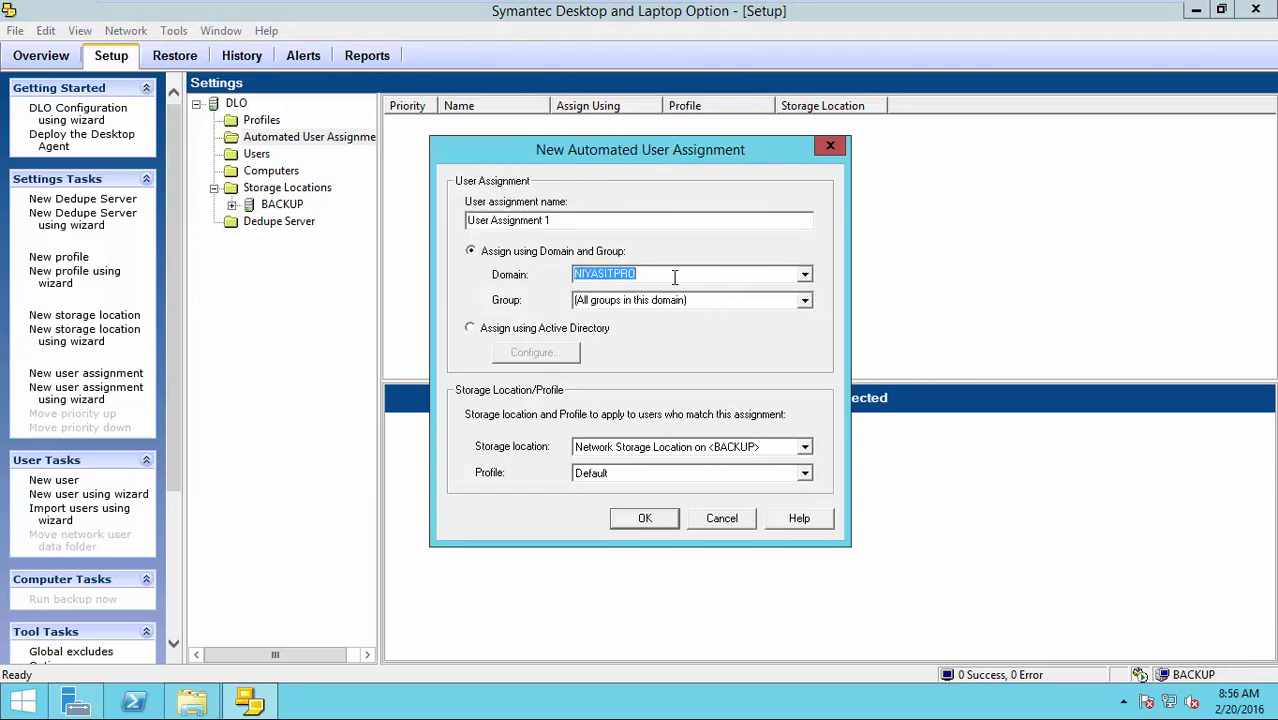
click(784, 300)
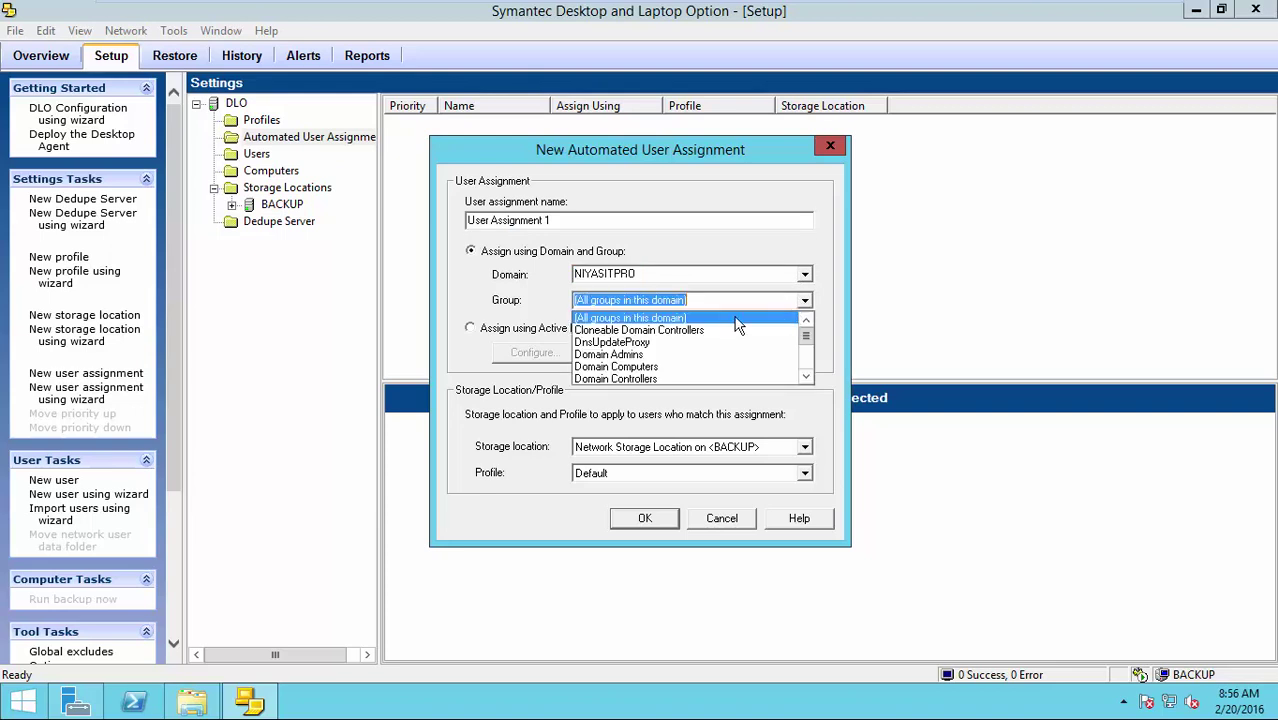
mouse_move(806, 338)
mouse_down()
mouse_move(810, 372)
mouse_move(806, 332)
mouse_up()
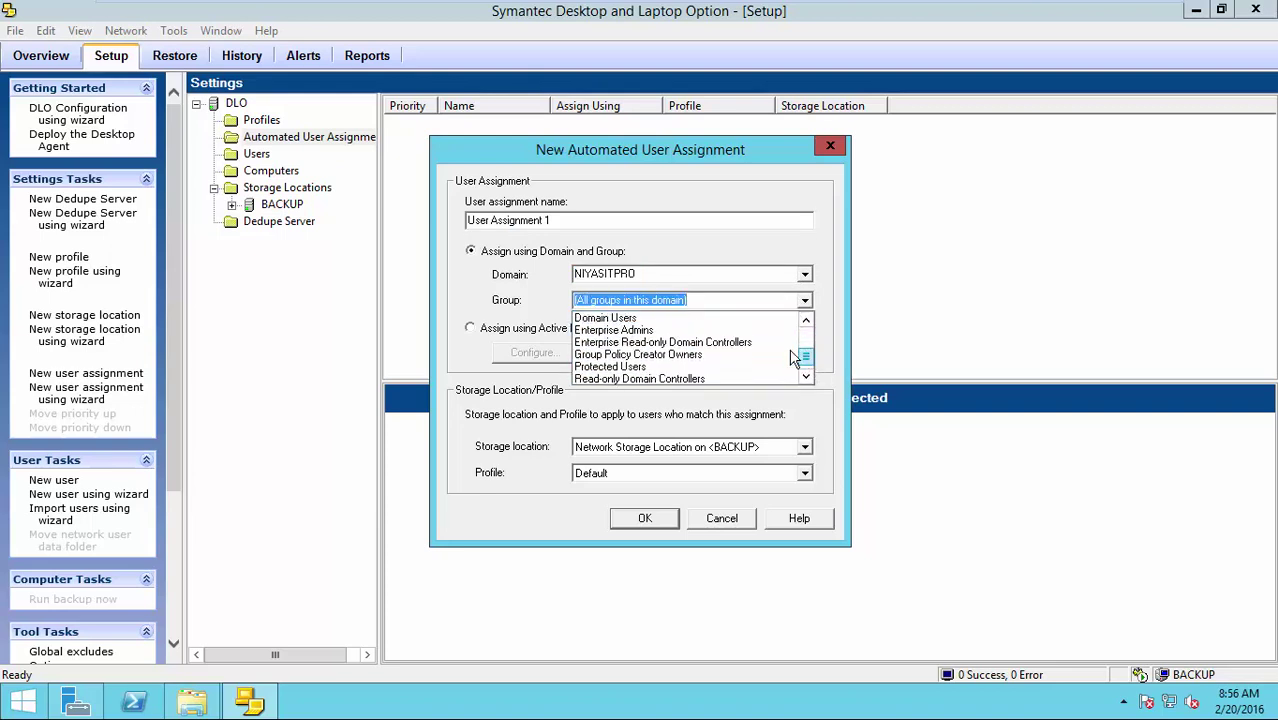
click(632, 318)
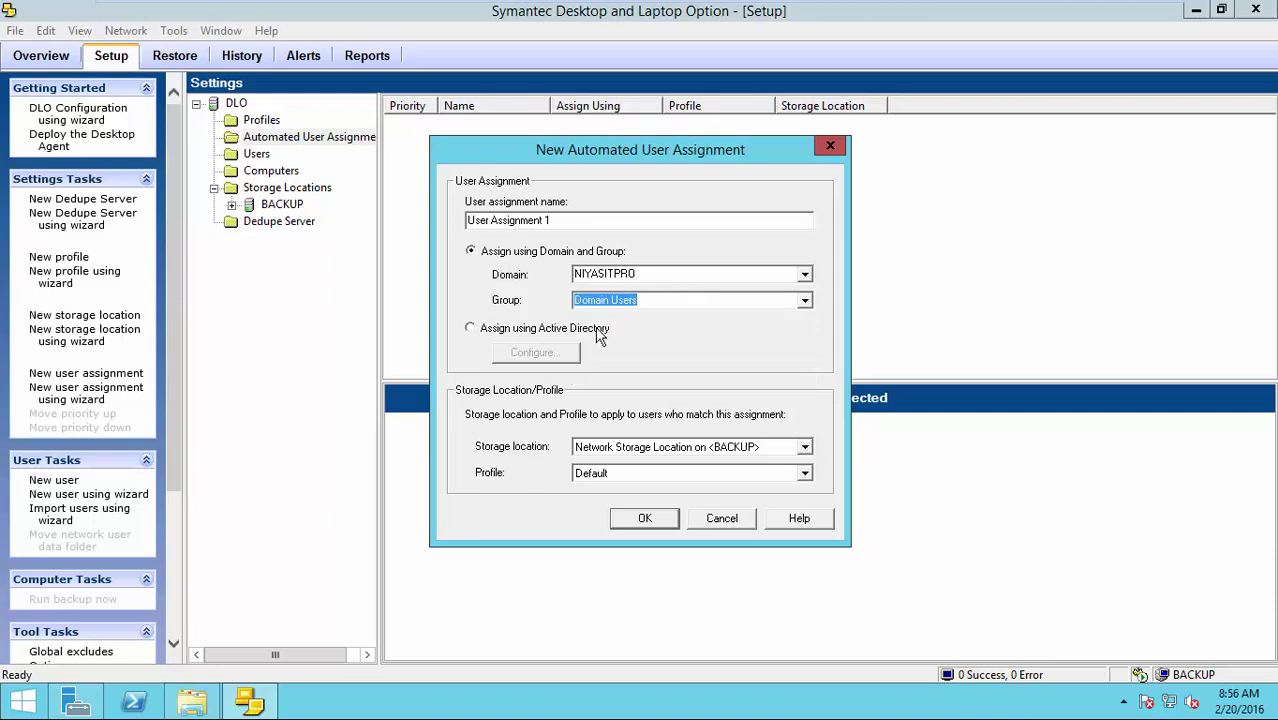
Keep the Default profile and BACKUP storage location, then close the assignment unsaved
click(798, 473)
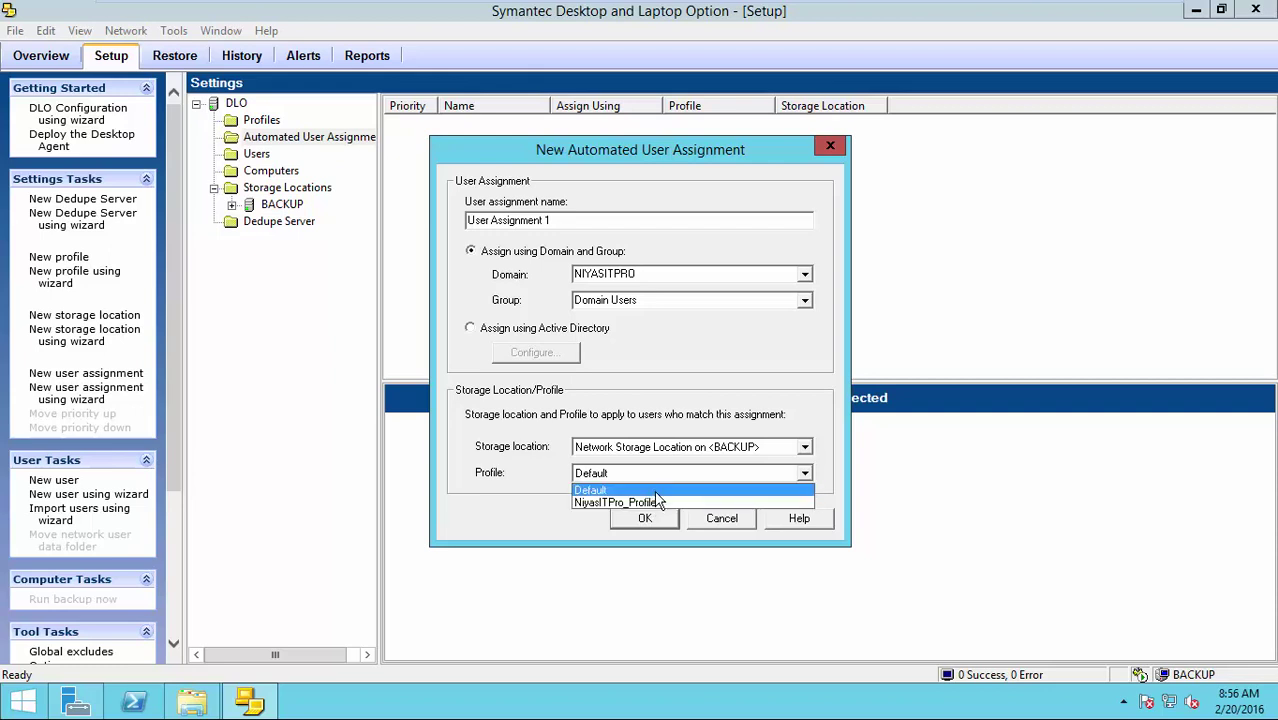
click(790, 449)
click(804, 448)
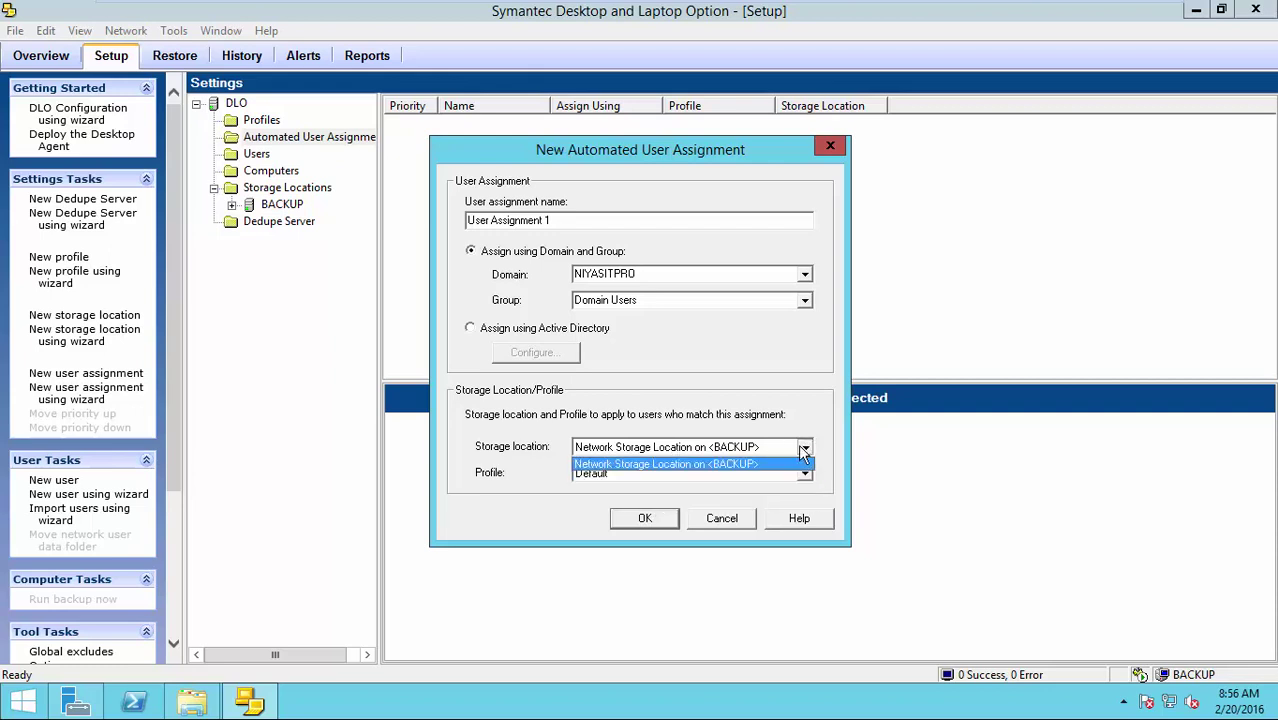
click(737, 465)
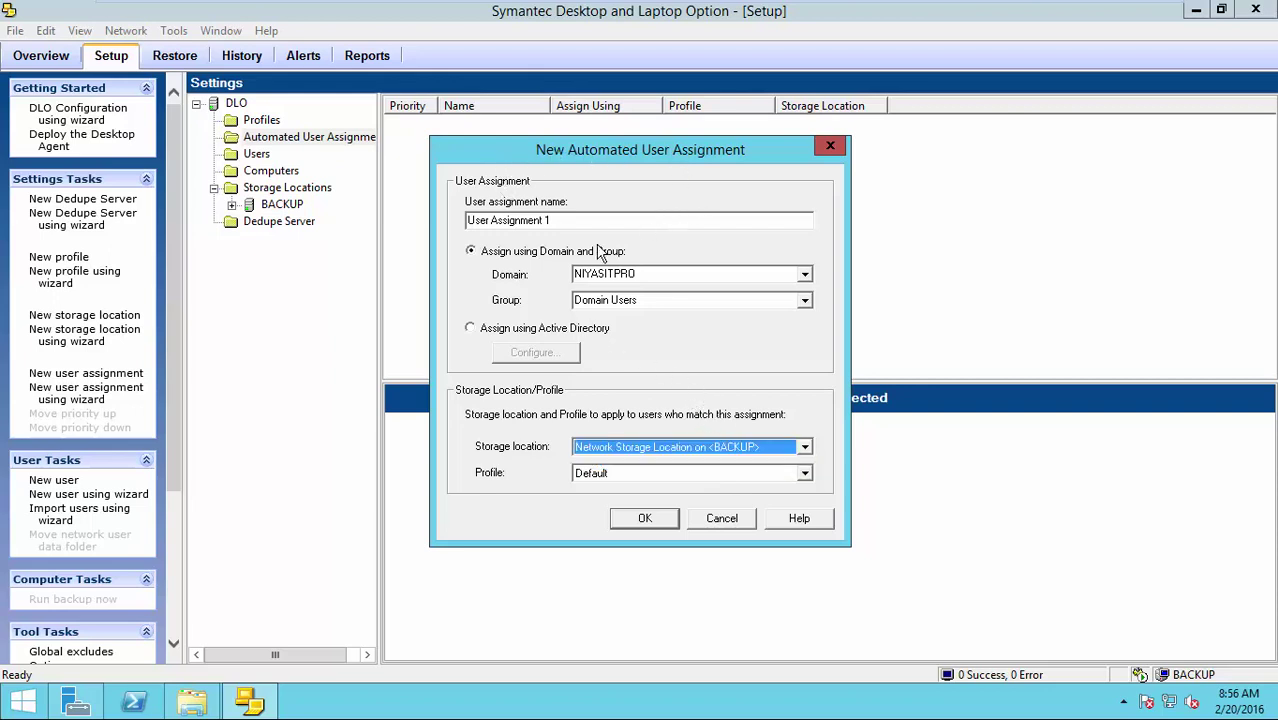
click(829, 147)
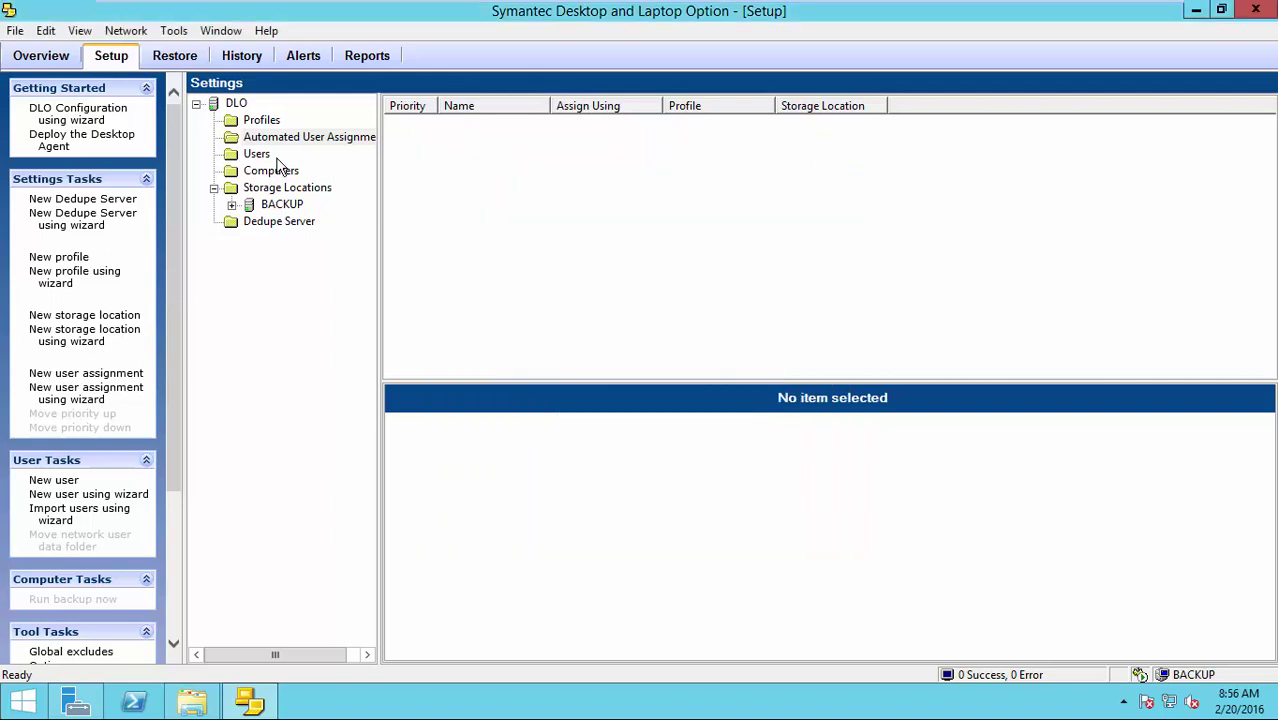
Start a new DLO user and pick the domain user's account from the NIYASITPRO domain
click(256, 156)
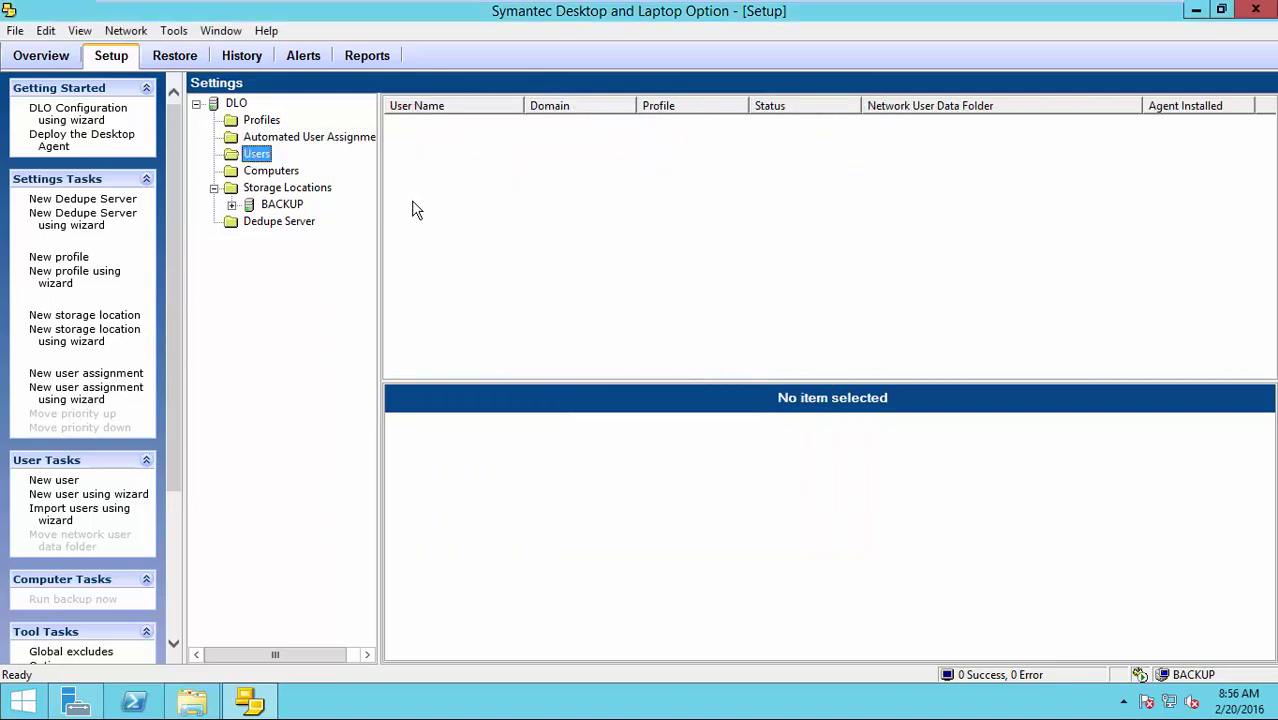
right_click(522, 182)
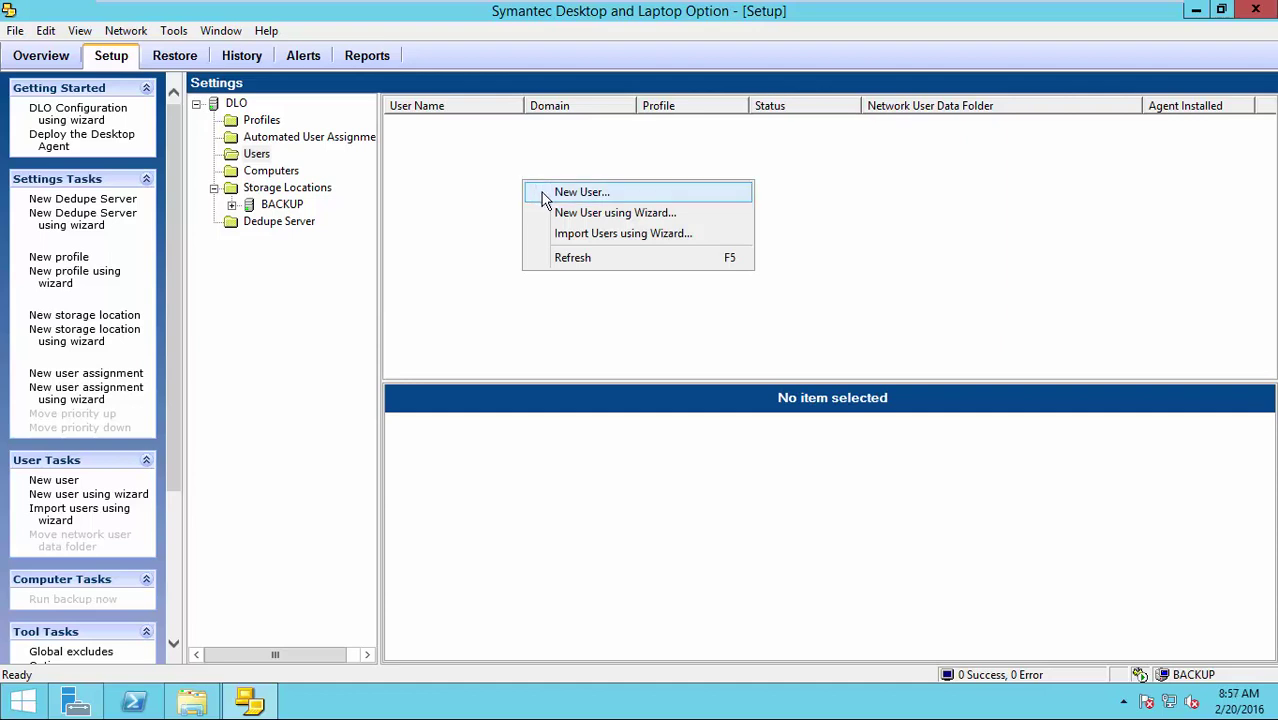
click(566, 195)
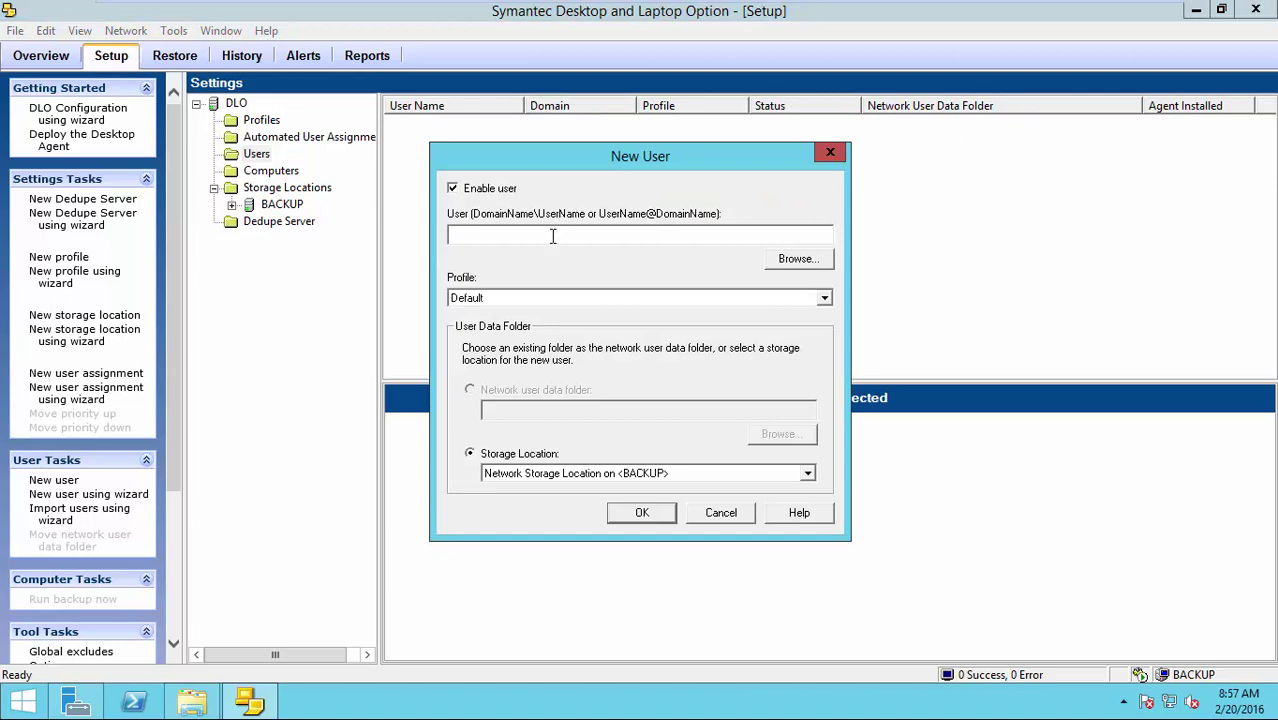
click(799, 262)
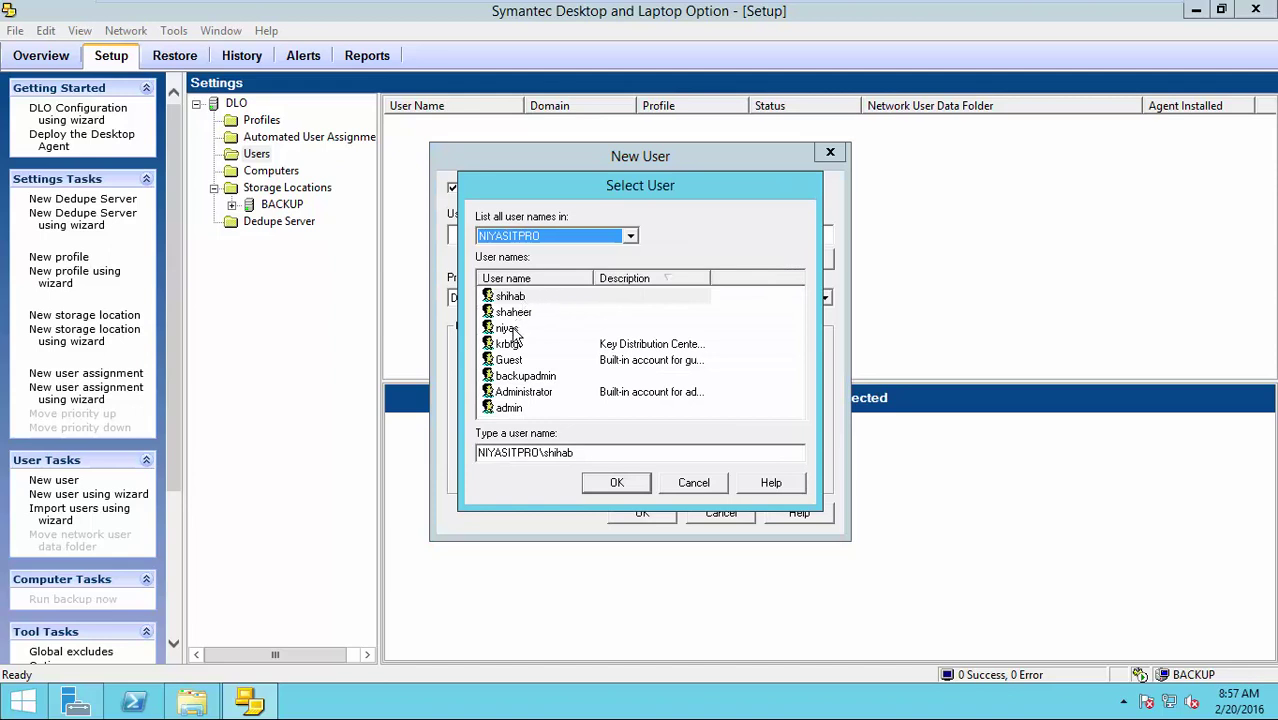
click(630, 236)
click(527, 253)
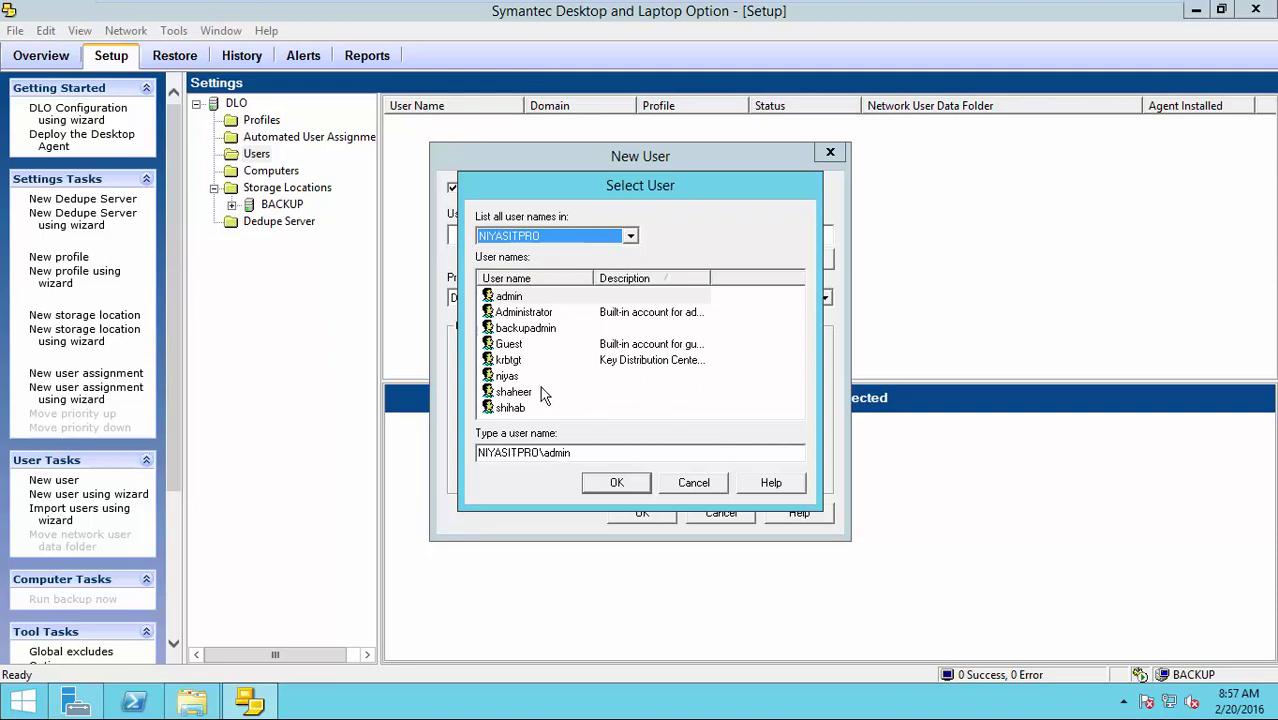
drag(571, 452, 546, 453)
click(505, 378)
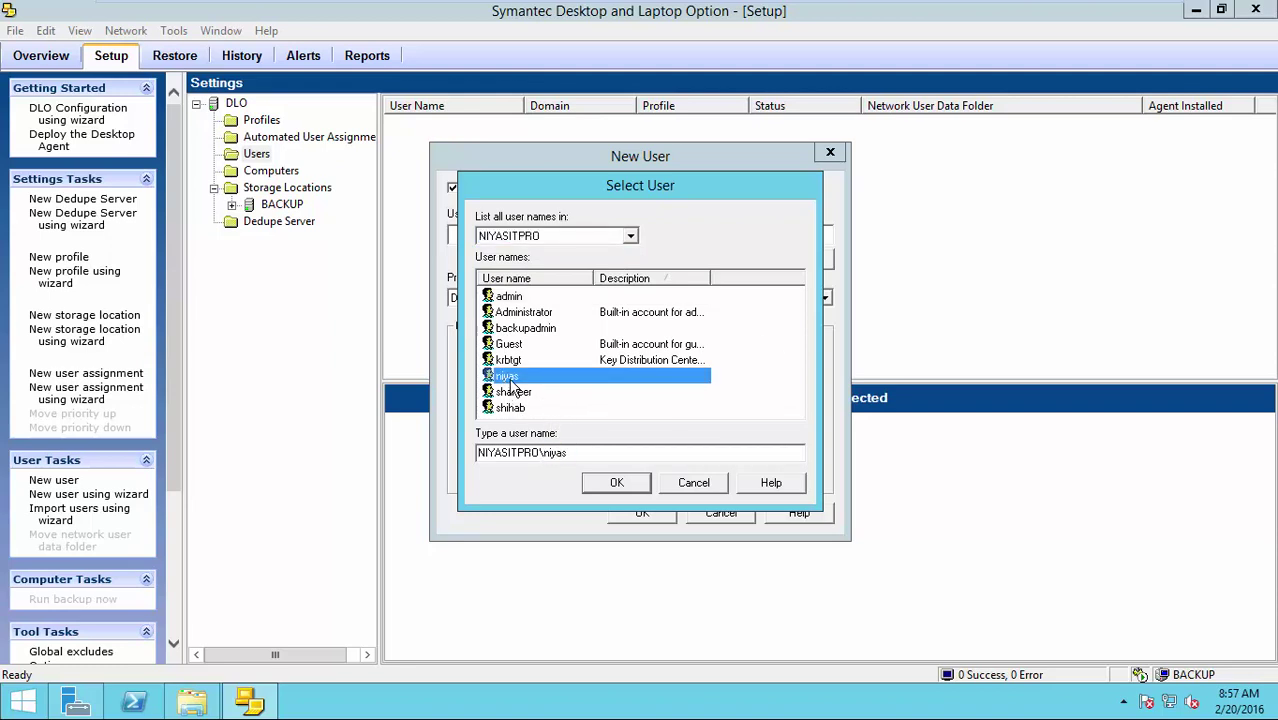
click(616, 483)
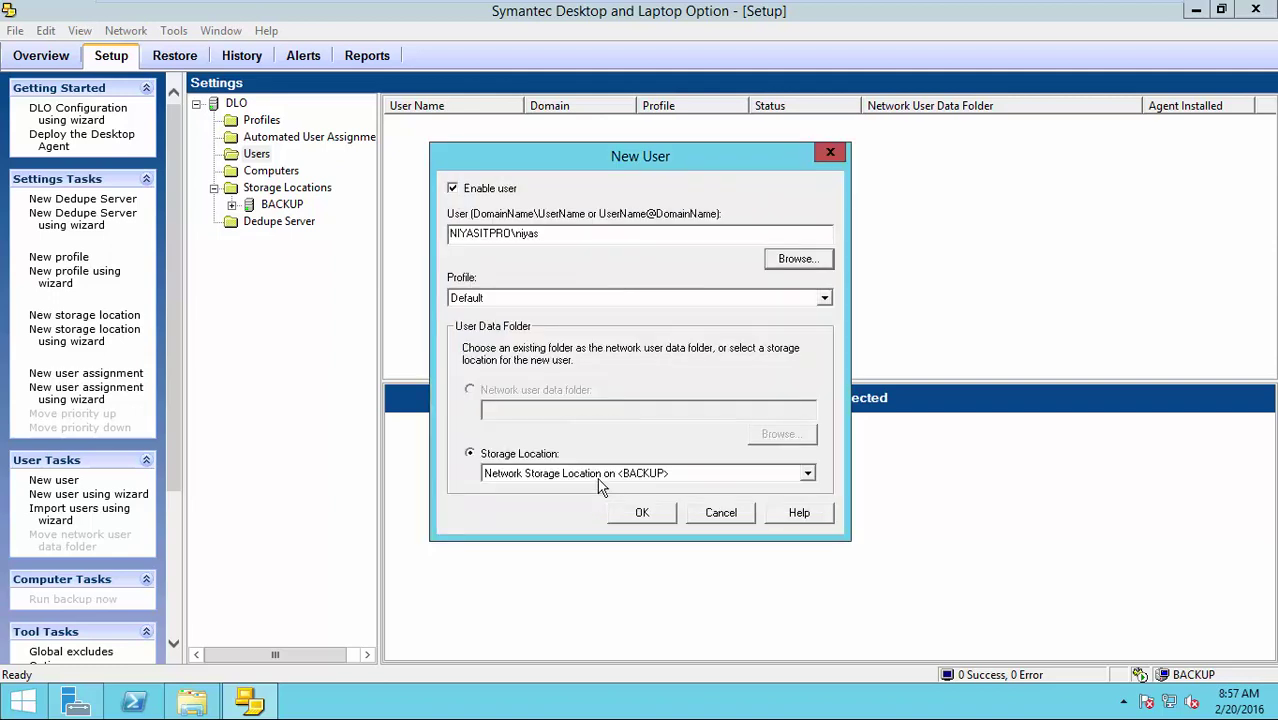
Assign the NiyasITPro_Profile profile with BACKUP network storage and create the user
click(824, 298)
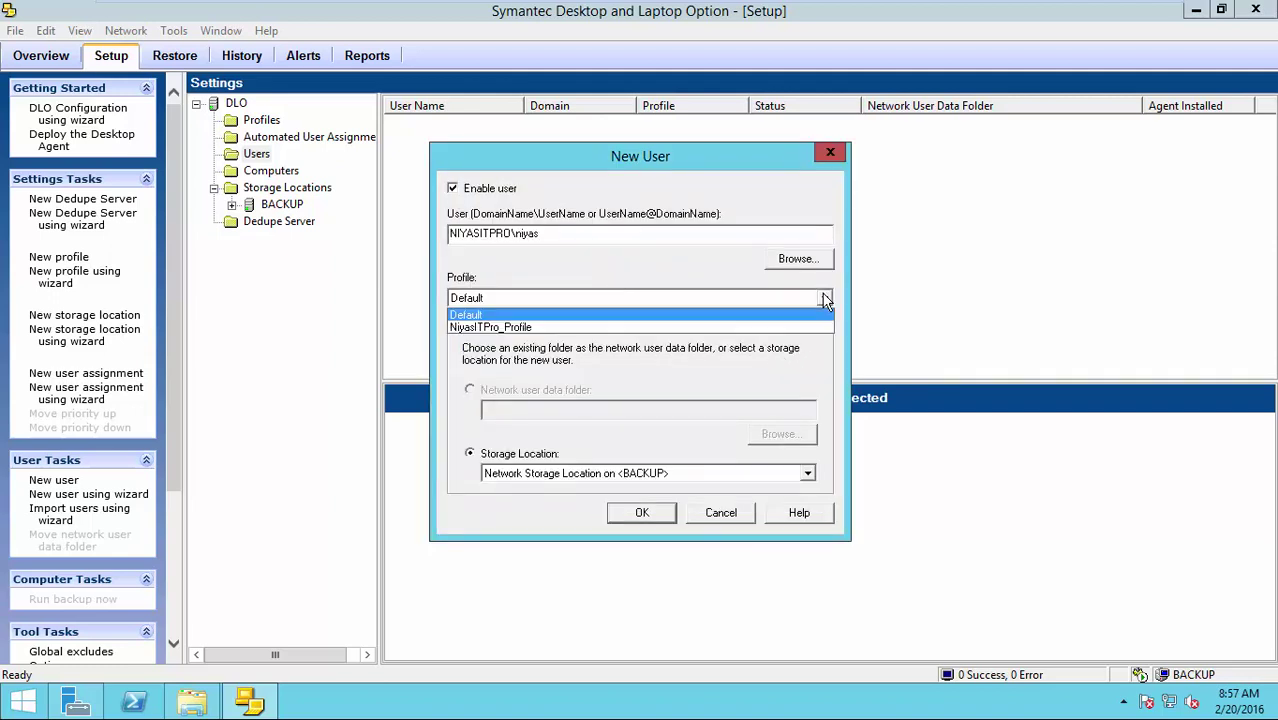
click(603, 330)
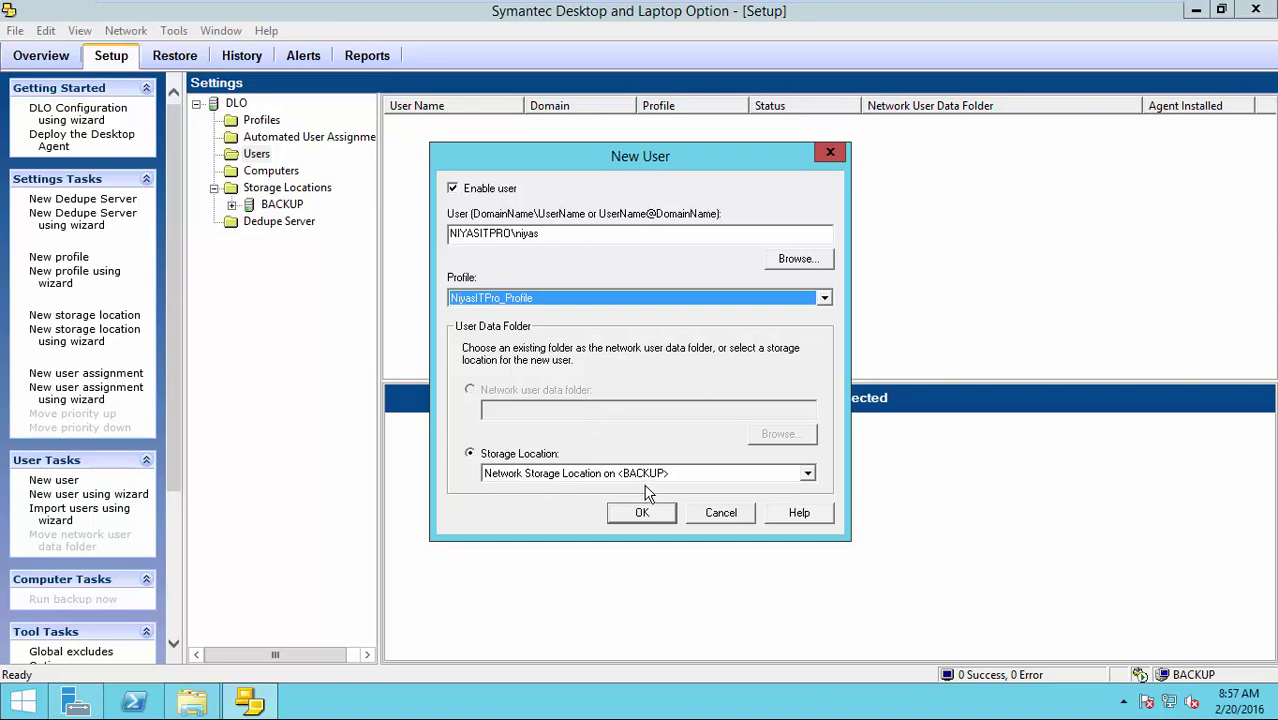
click(701, 476)
click(695, 489)
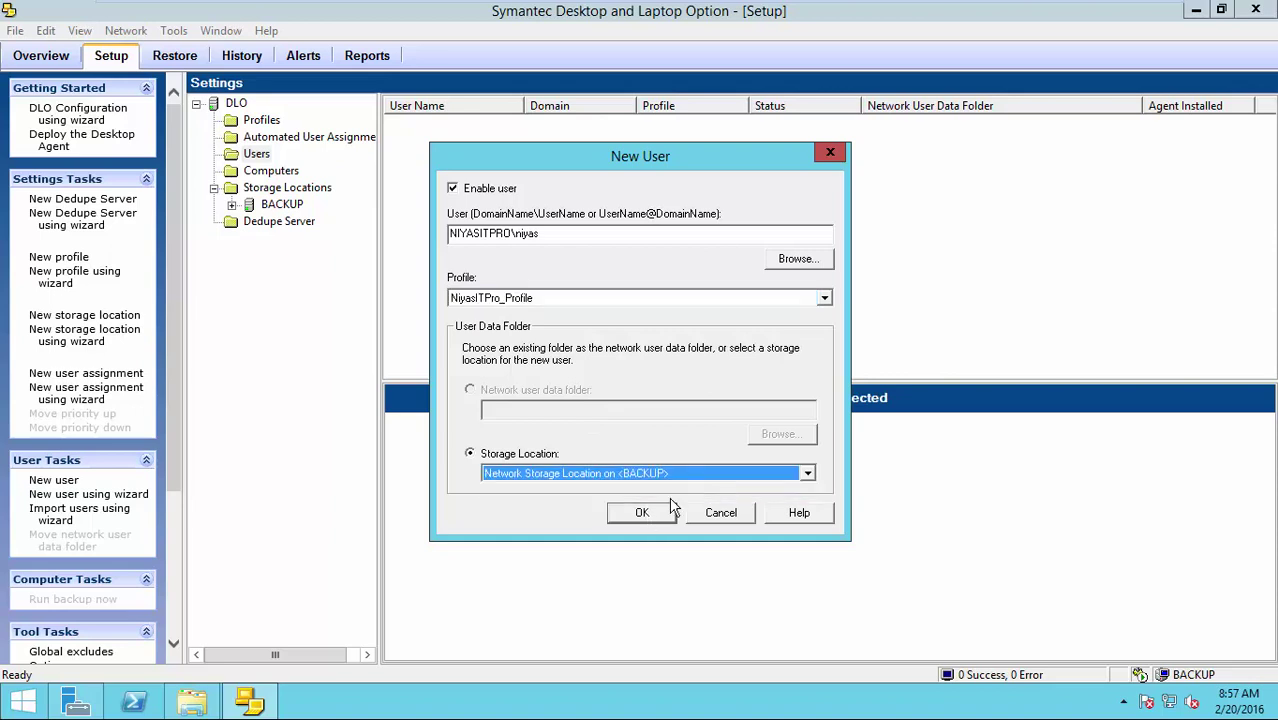
click(642, 514)
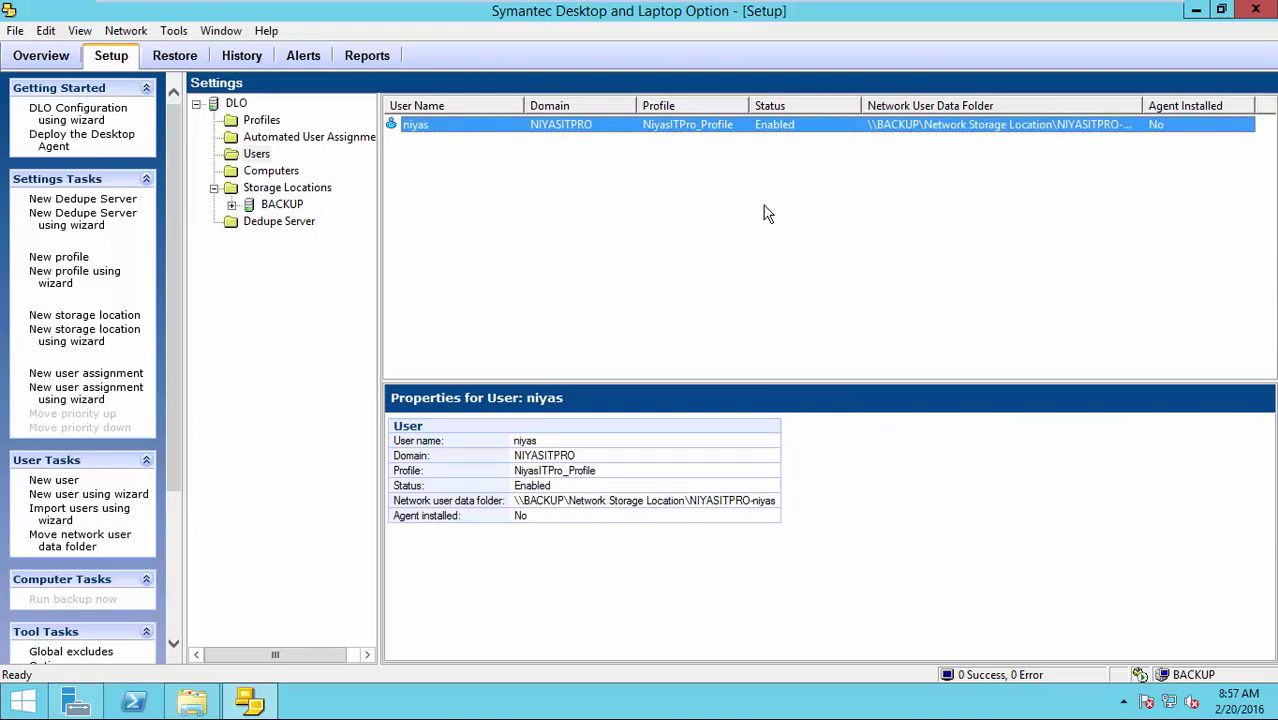
On the Windows 7 VM, switch user and log on as the NIYASITPRO domain user
click(936, 10)
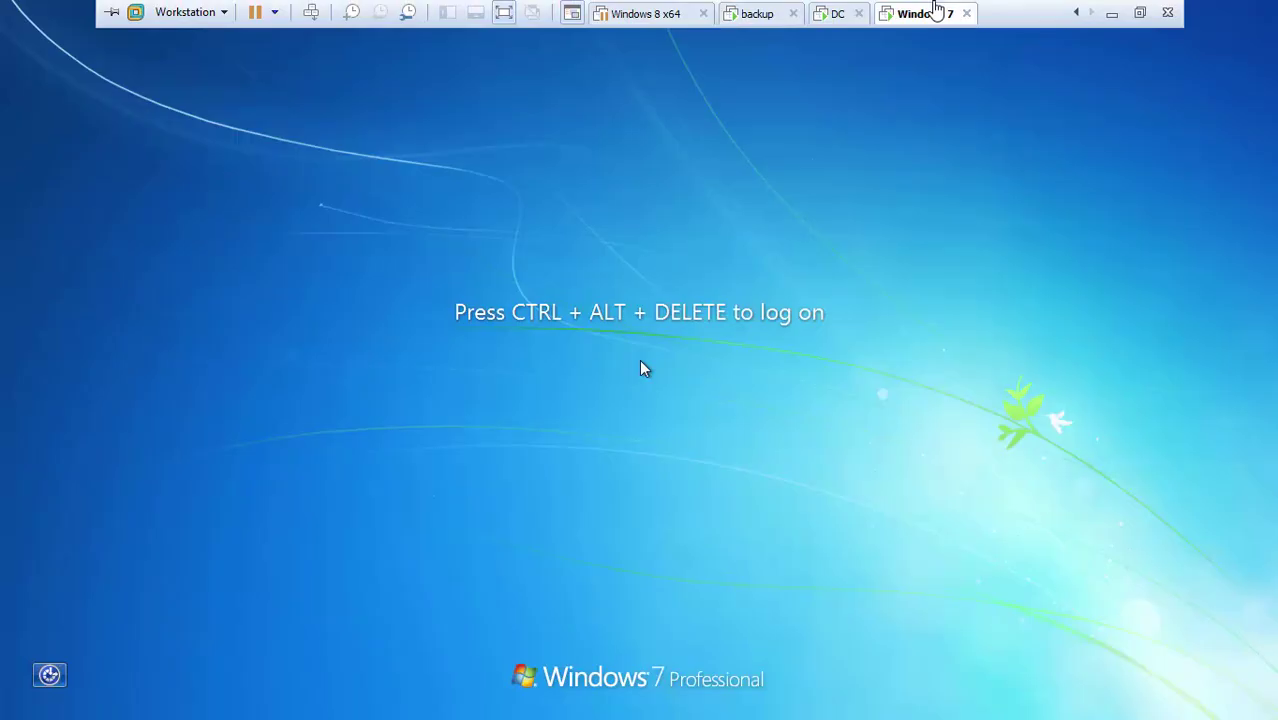
click(311, 13)
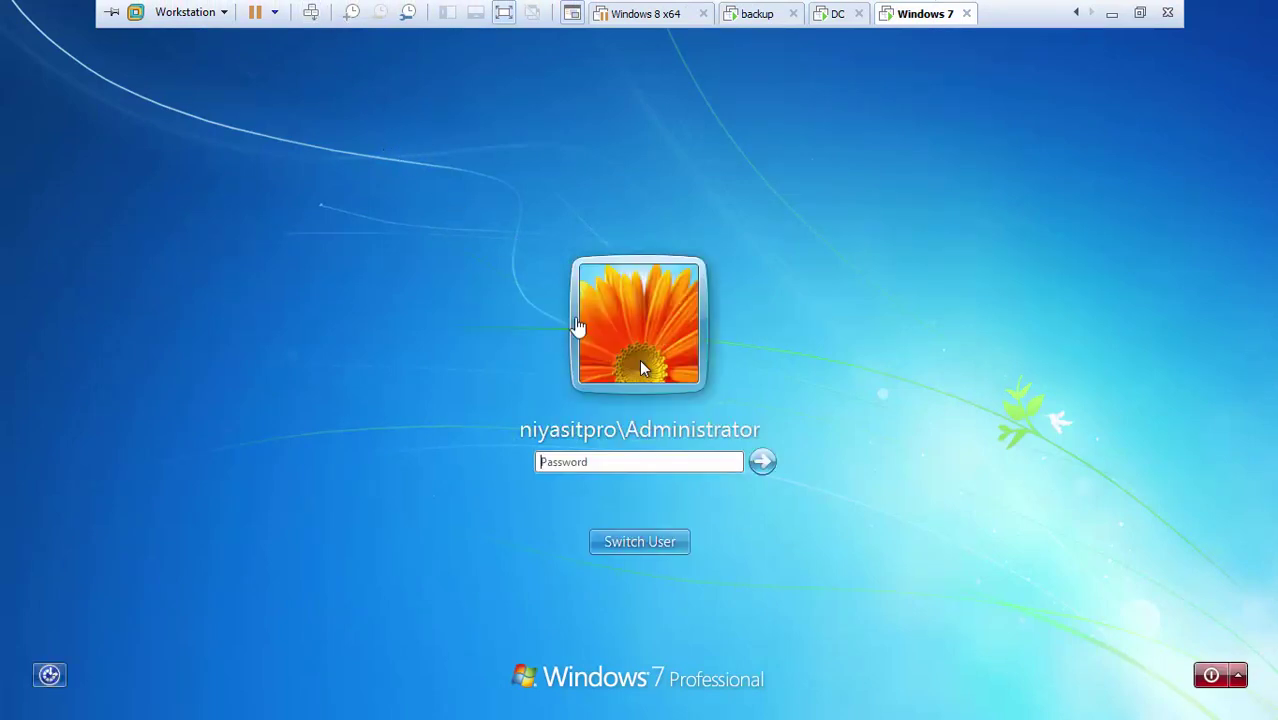
click(645, 541)
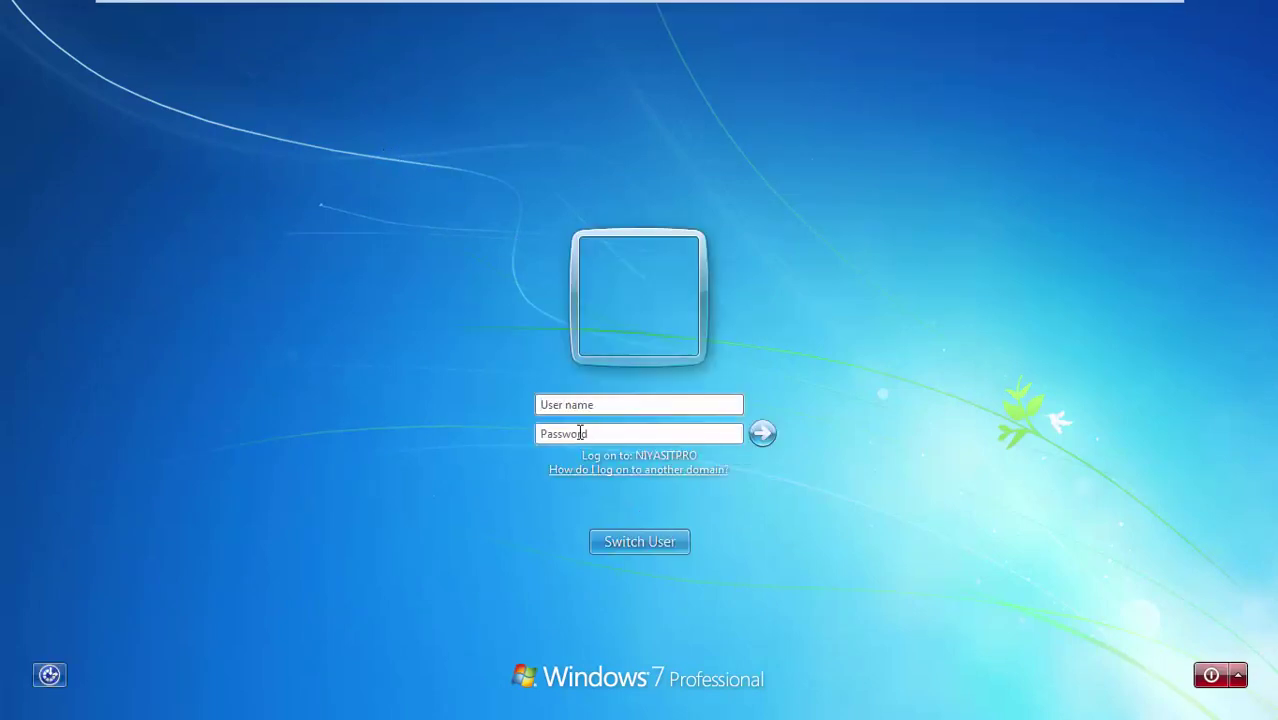
text(Niyasitpro\niyas)
key(Tab)
text(******)
key(Return)
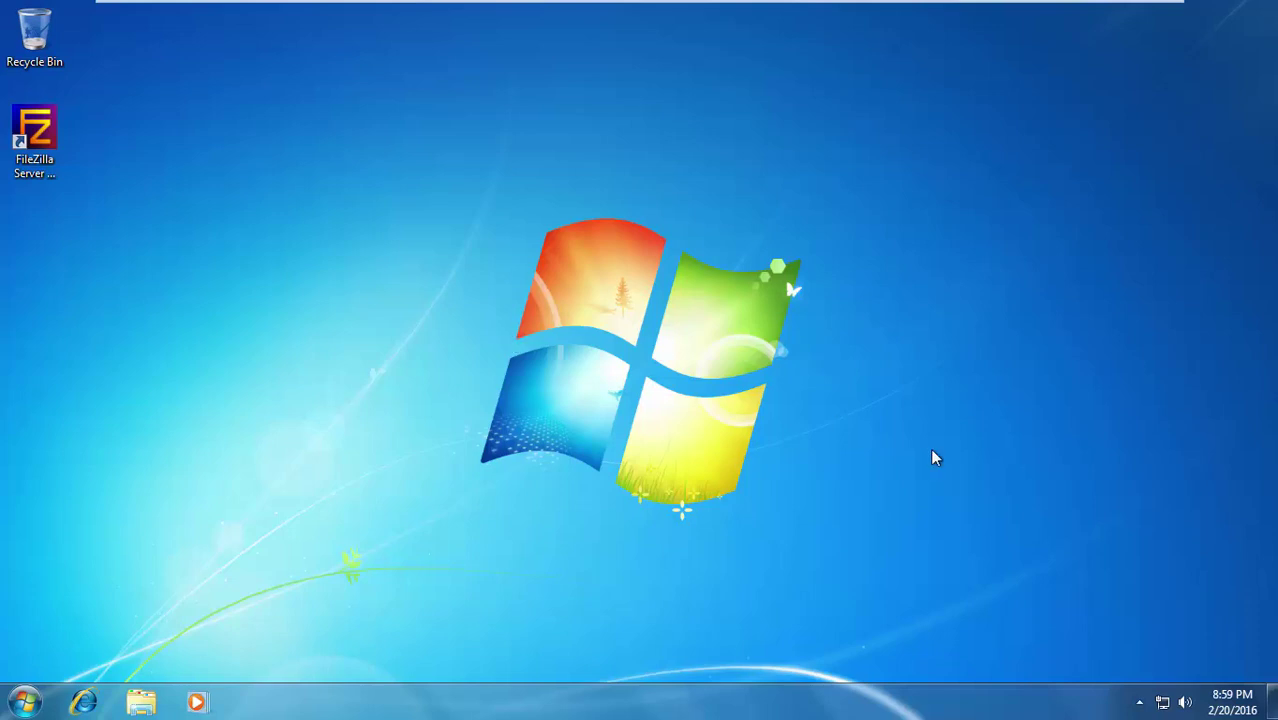
Open the DLO Desktop Agent from the tray and expand Backup Selections to C:\Users
click(1139, 702)
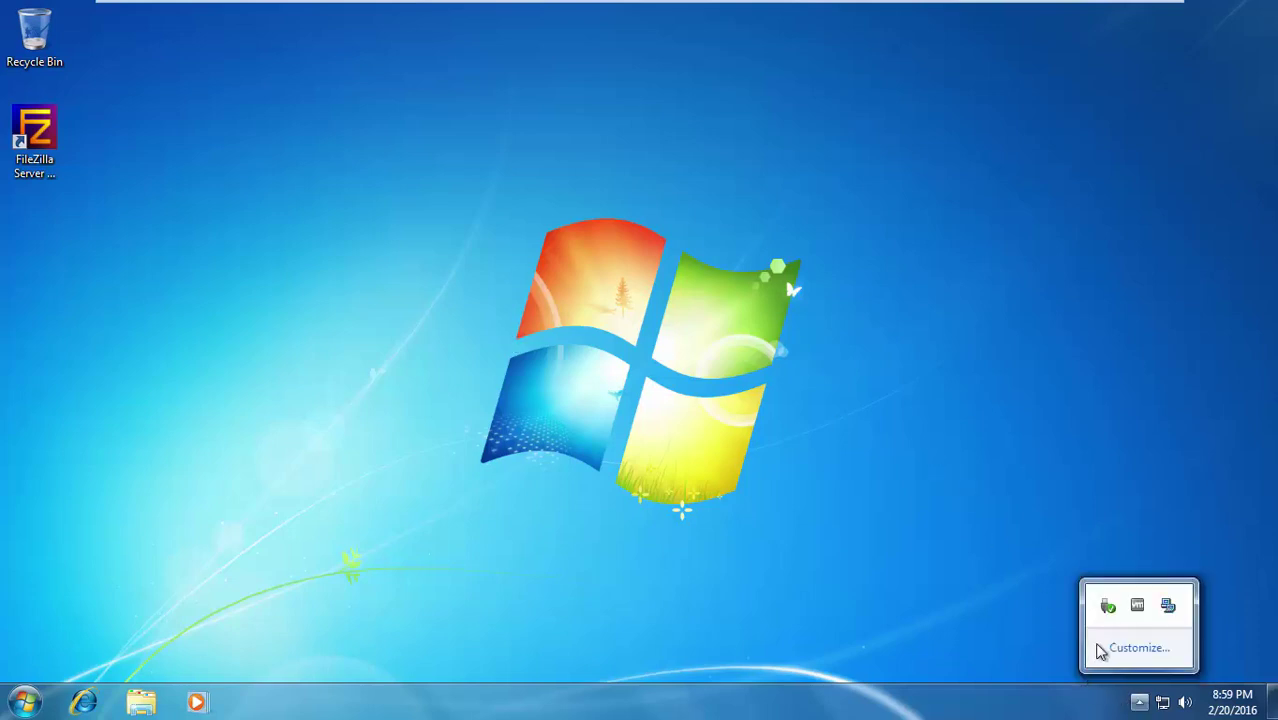
right_click(1172, 612)
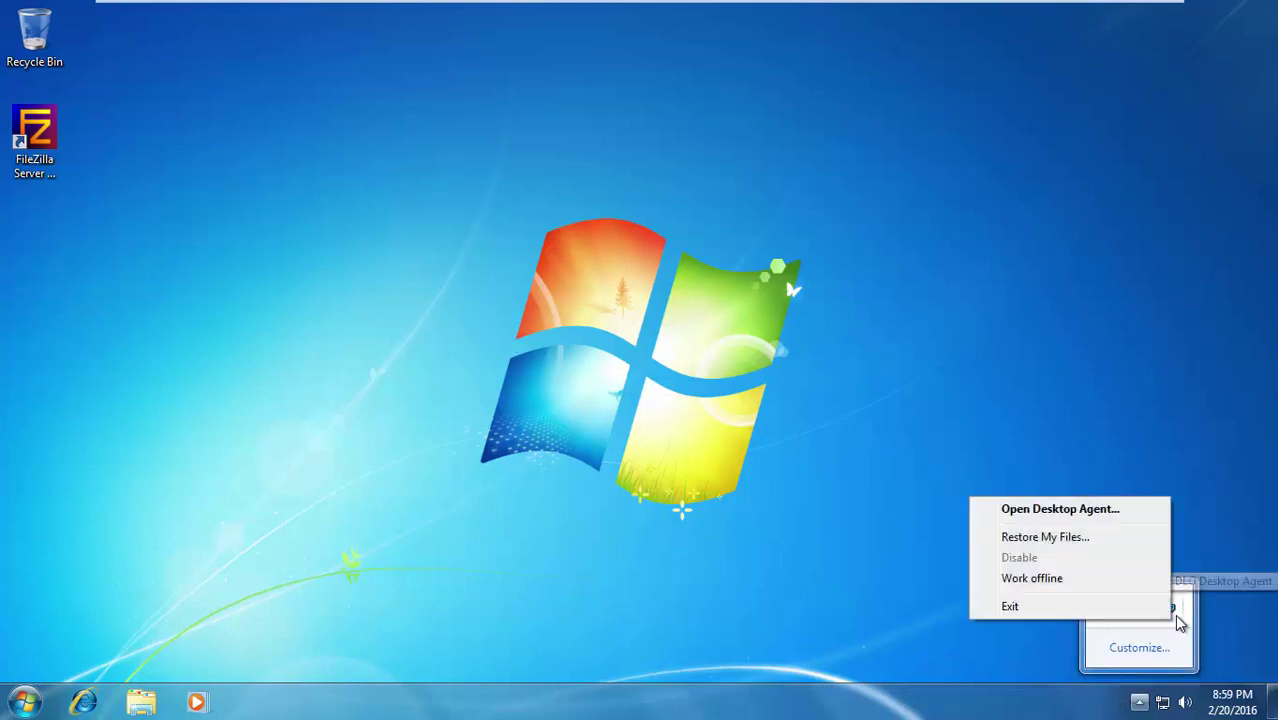
click(1076, 511)
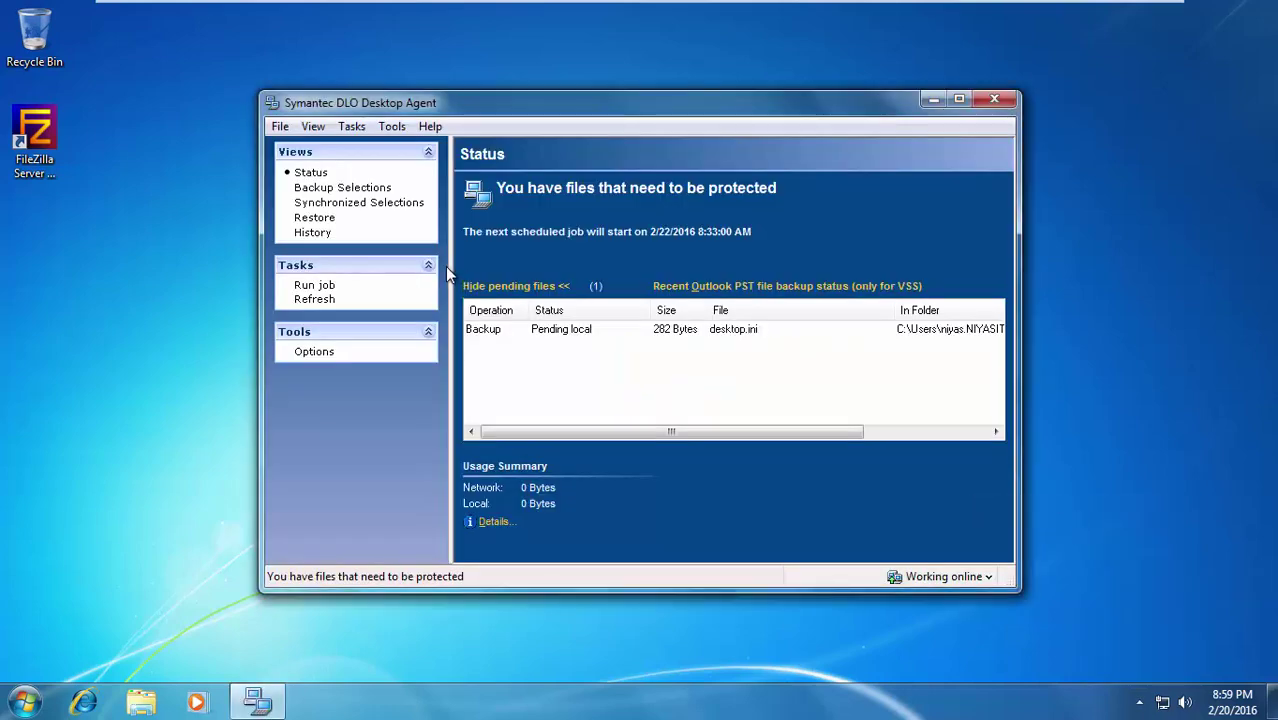
click(338, 190)
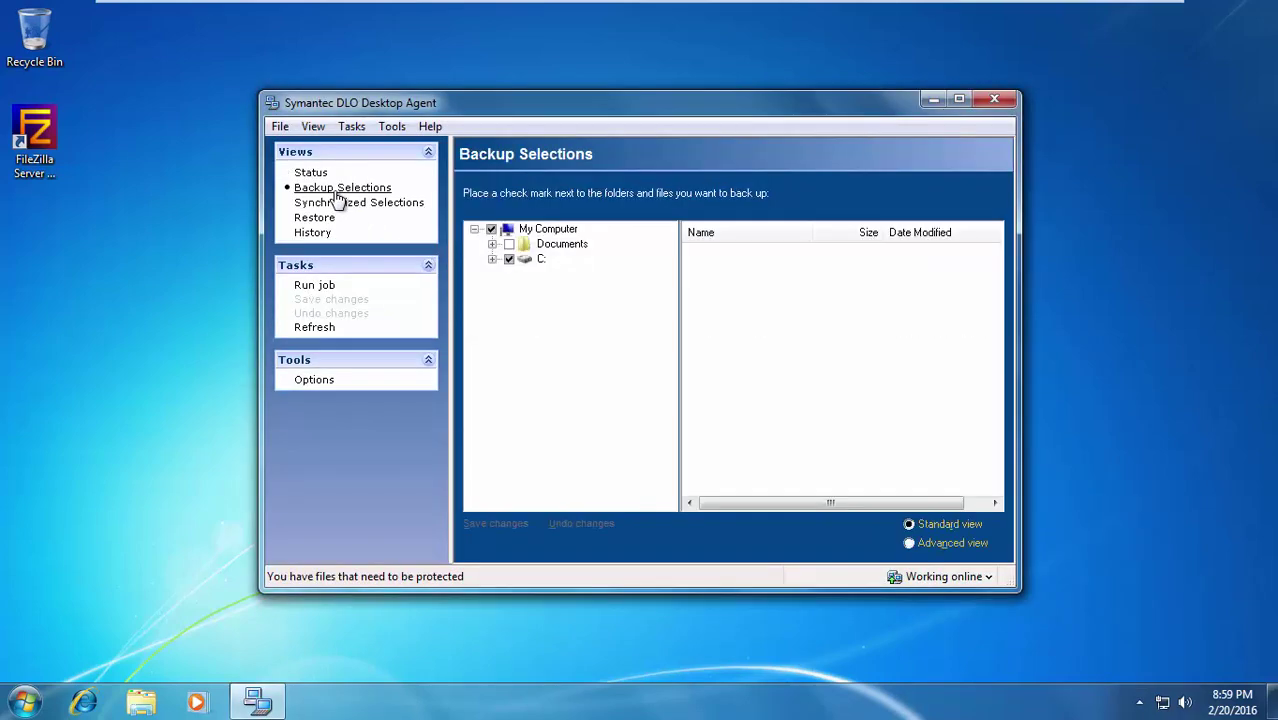
click(491, 259)
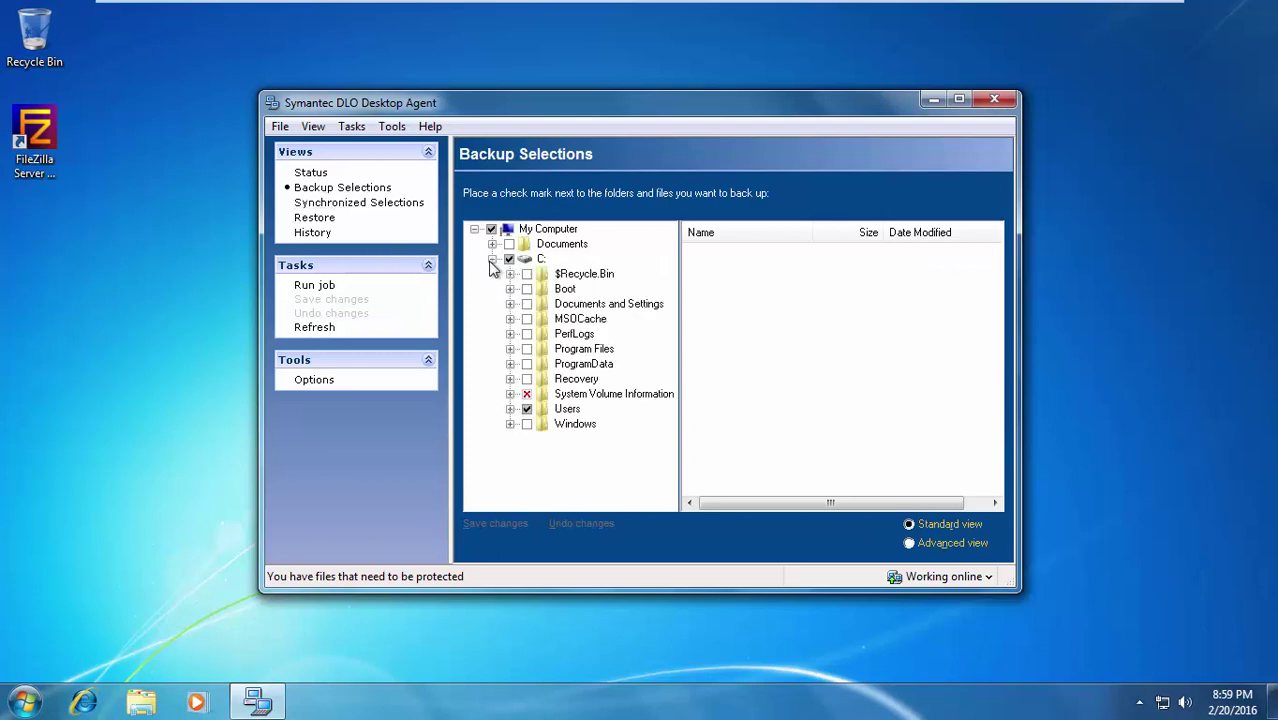
click(511, 409)
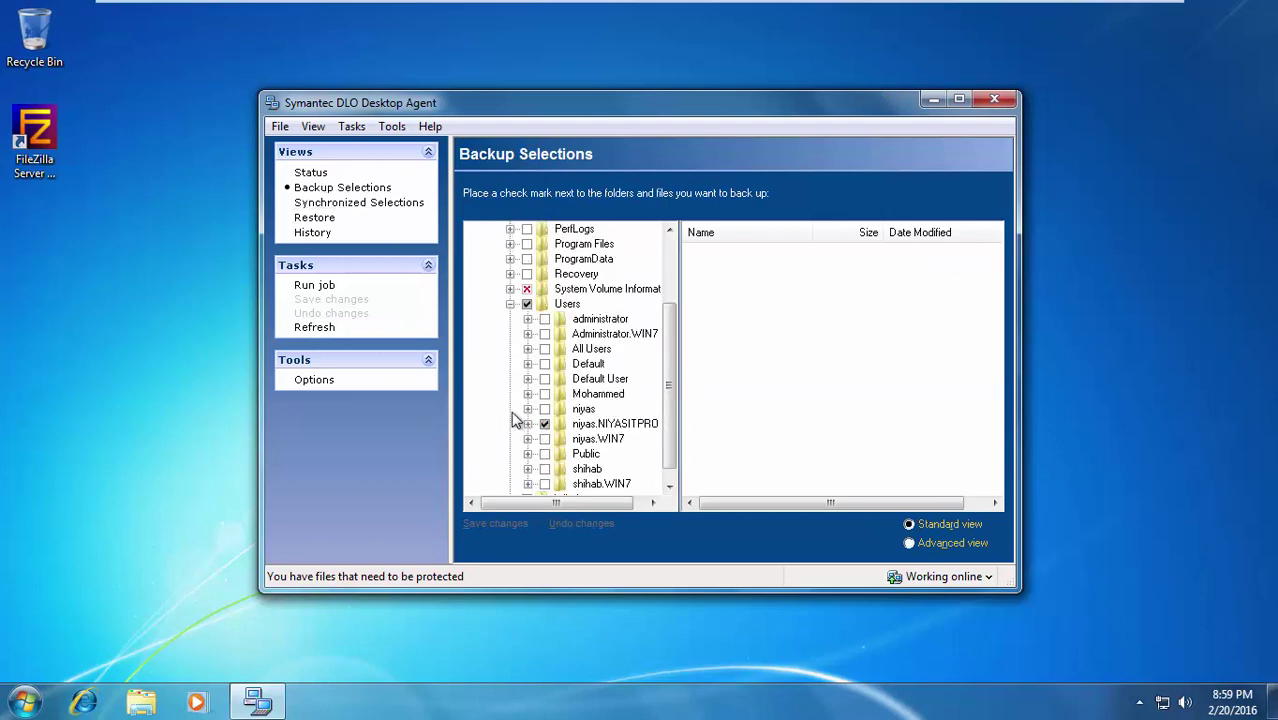
drag(667, 400, 668, 415)
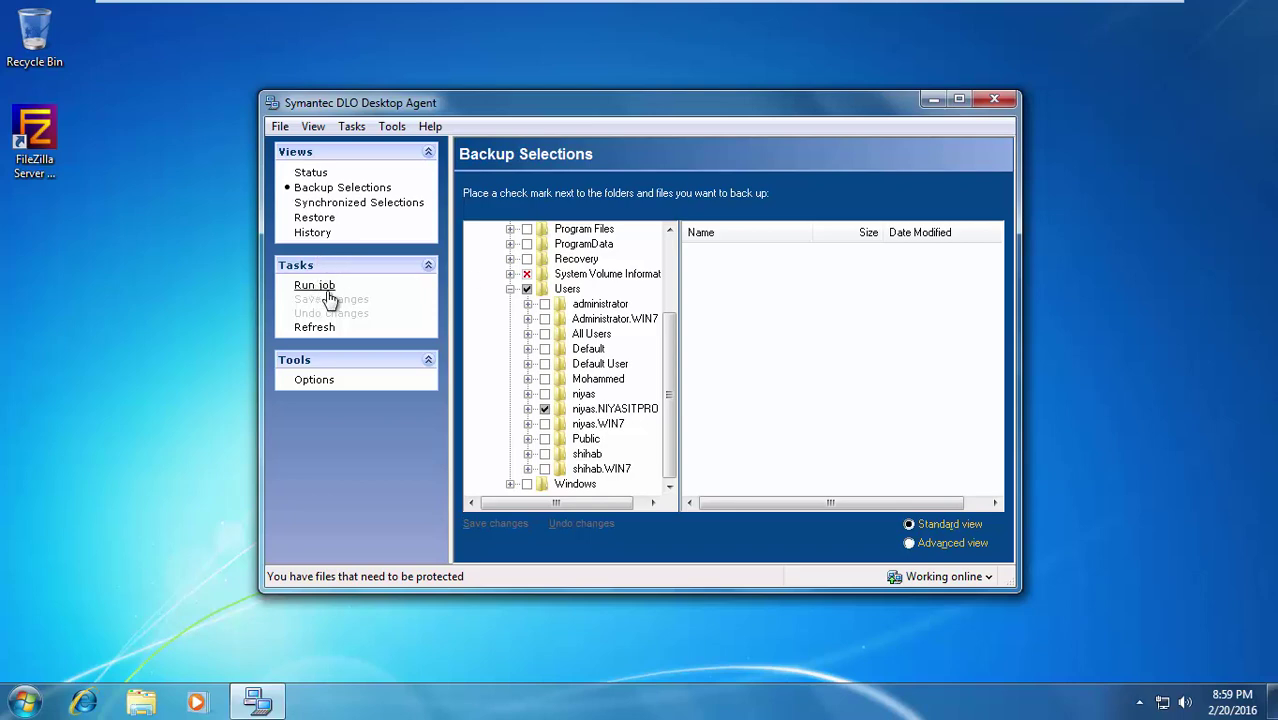
Create New Text Document.txt on the desktop, write 'Backup 1' in it, and close Notepad
right_click(193, 319)
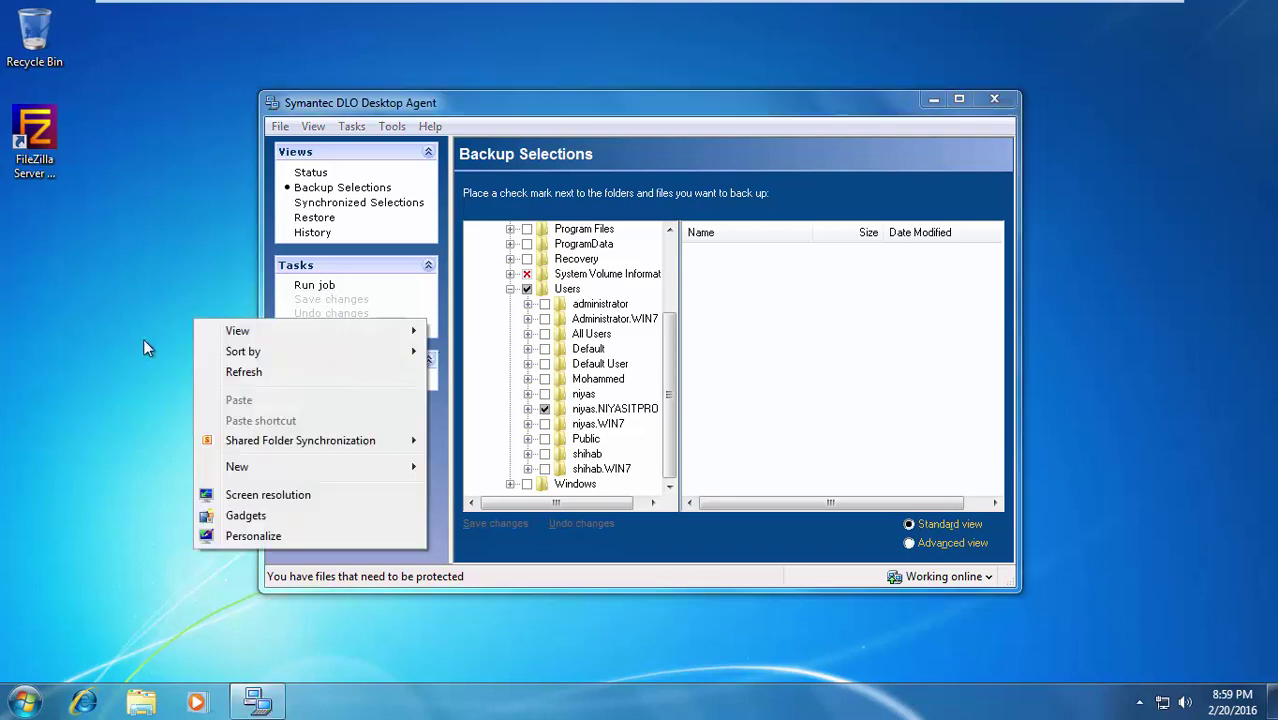
mouse_move(418, 469)
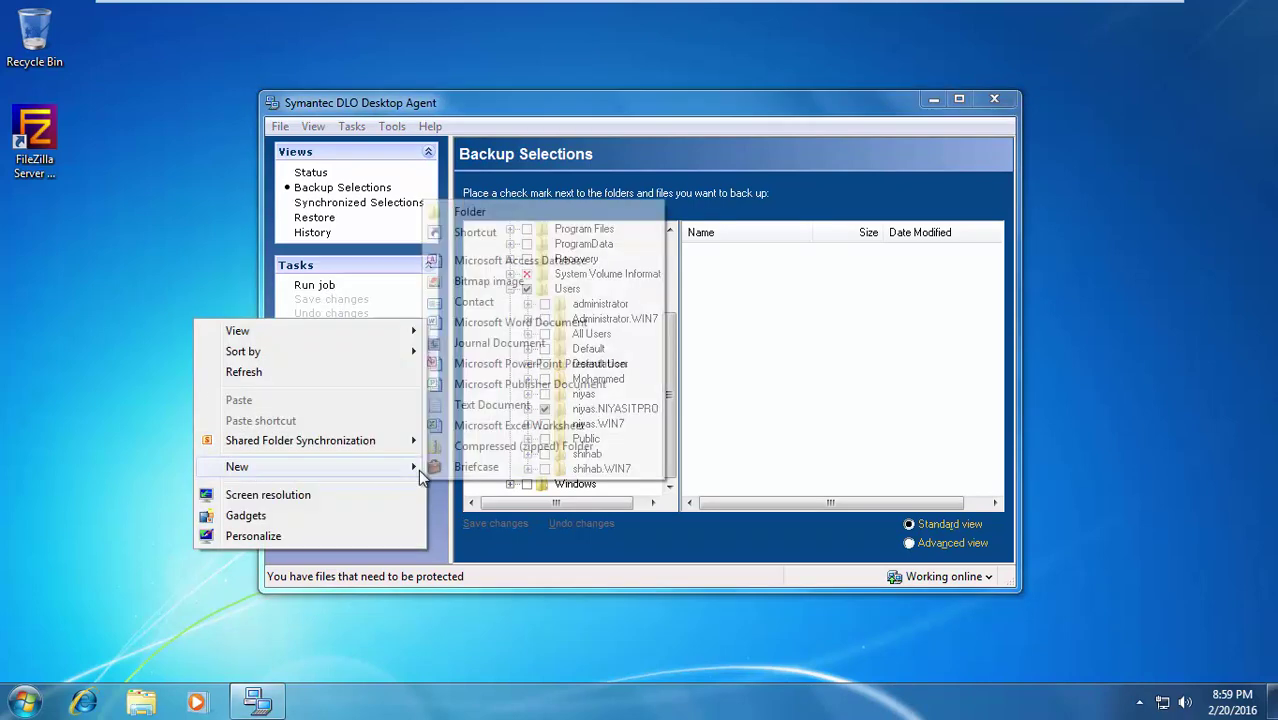
click(485, 404)
key(Return)
double_click(246, 335)
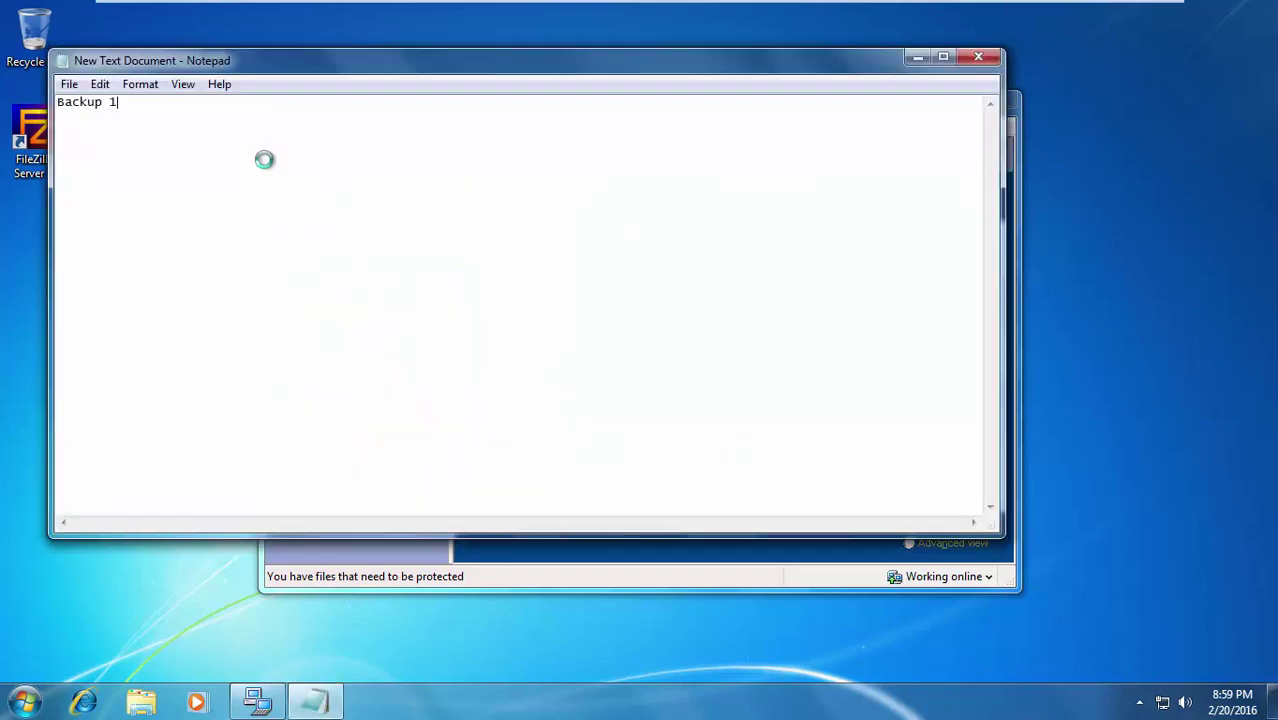
click(977, 57)
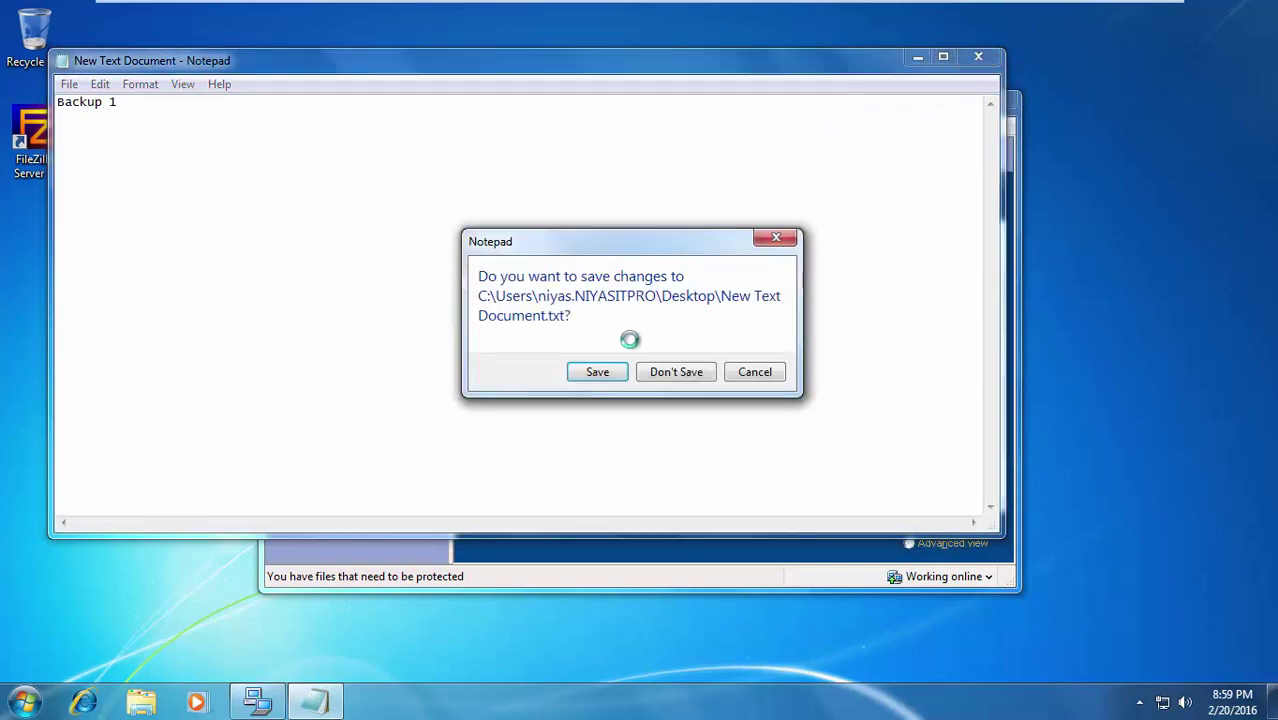
Save the text file, then on the backup server list the WIN7 computer under Computers
click(605, 370)
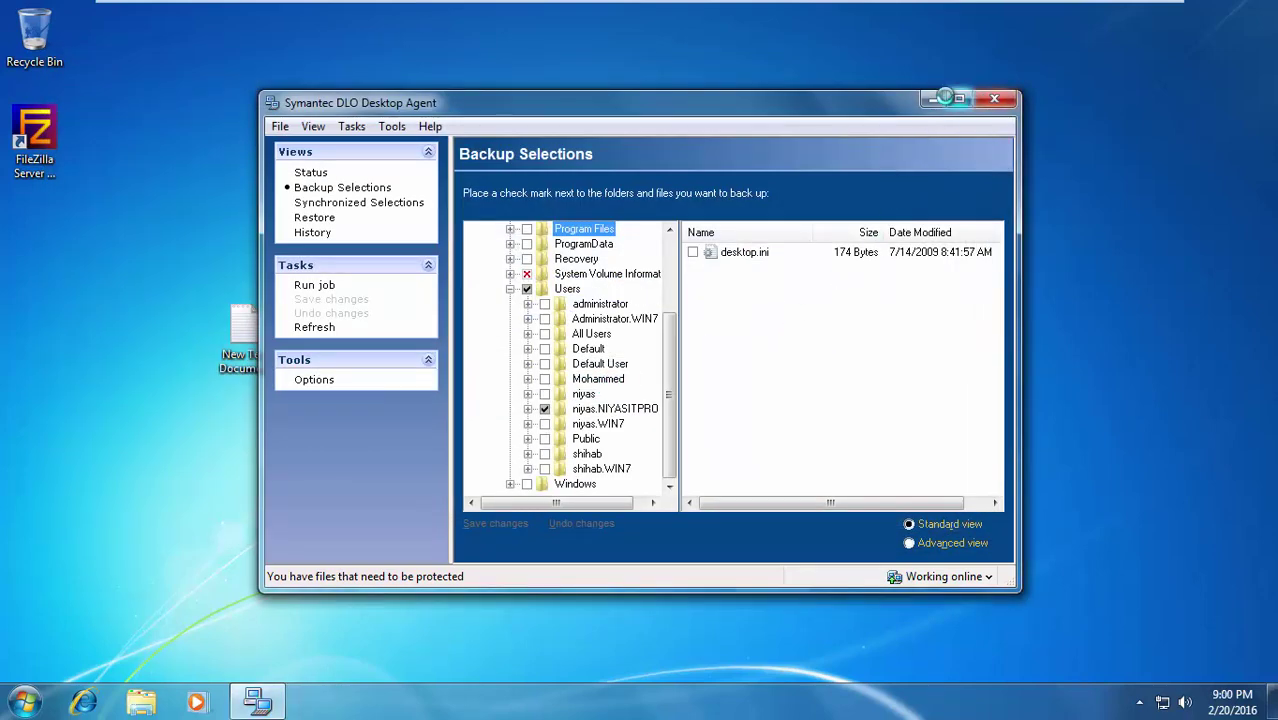
click(940, 98)
mouse_move(921, 8)
click(760, 13)
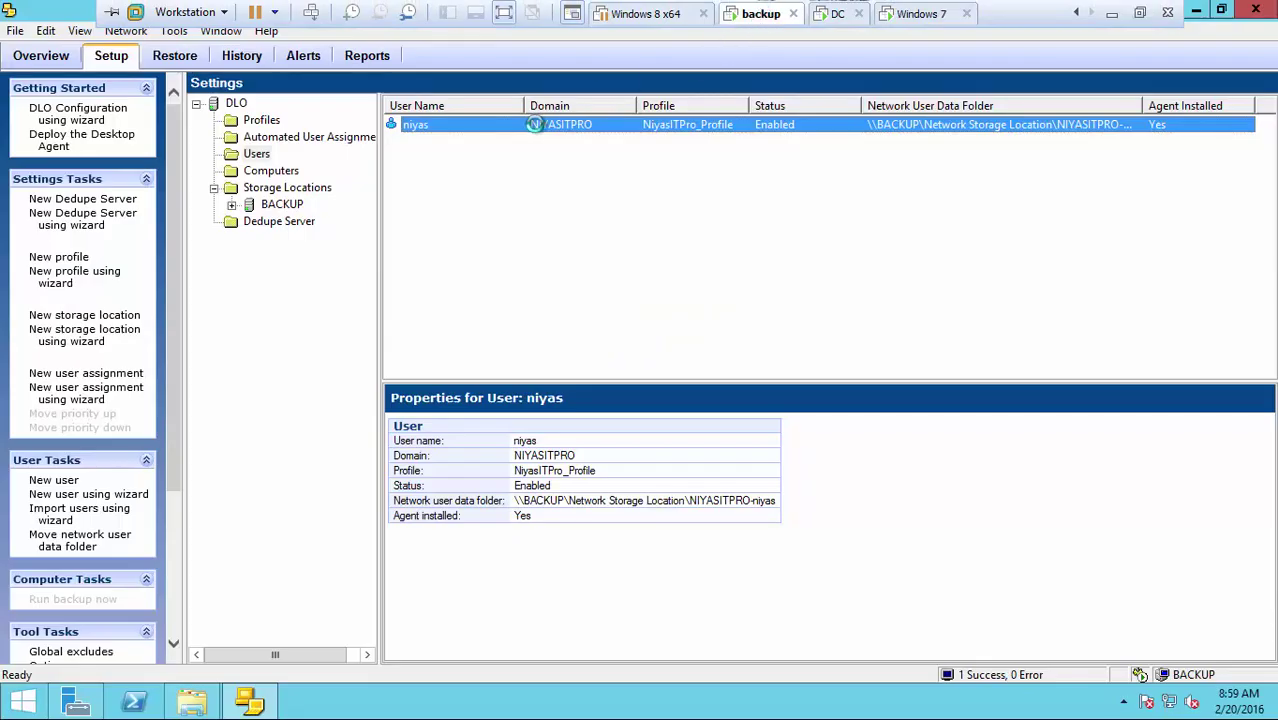
right_click(534, 124)
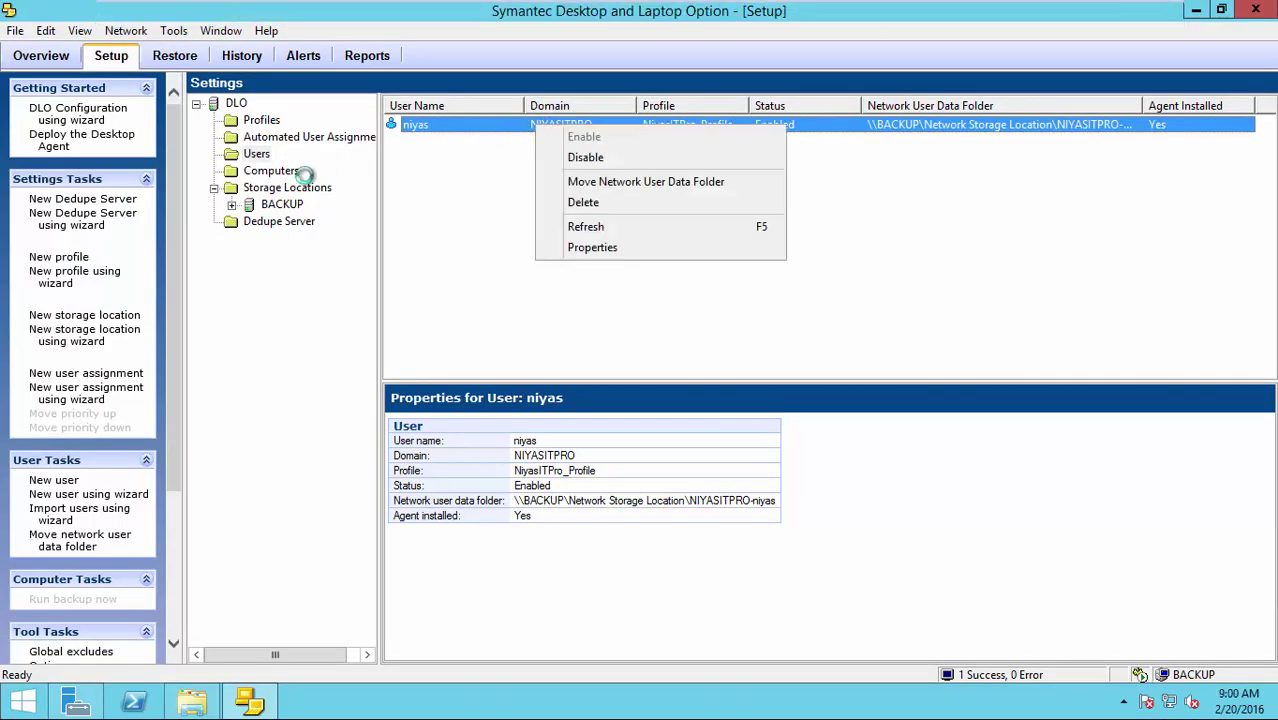
click(265, 171)
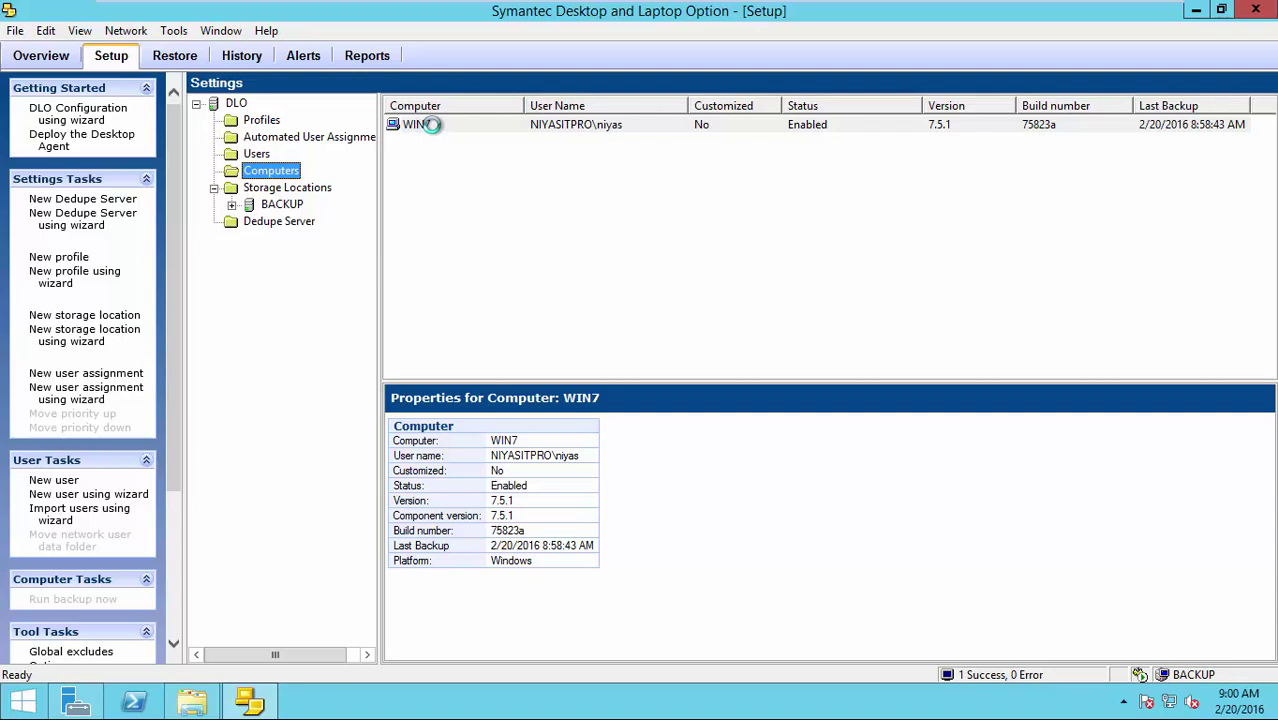
right_click(432, 124)
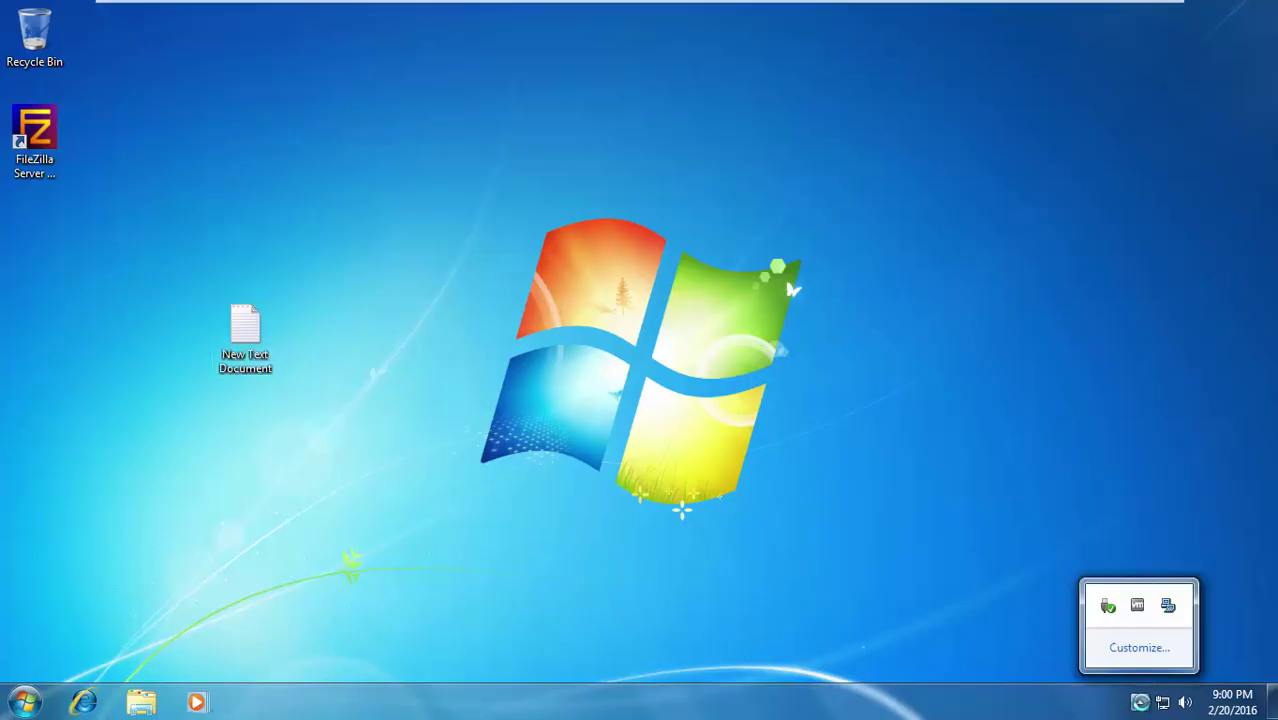
Open the client's Desktop Agent and run an immediate backup of WIN7 from the server
right_click(1166, 604)
click(1064, 494)
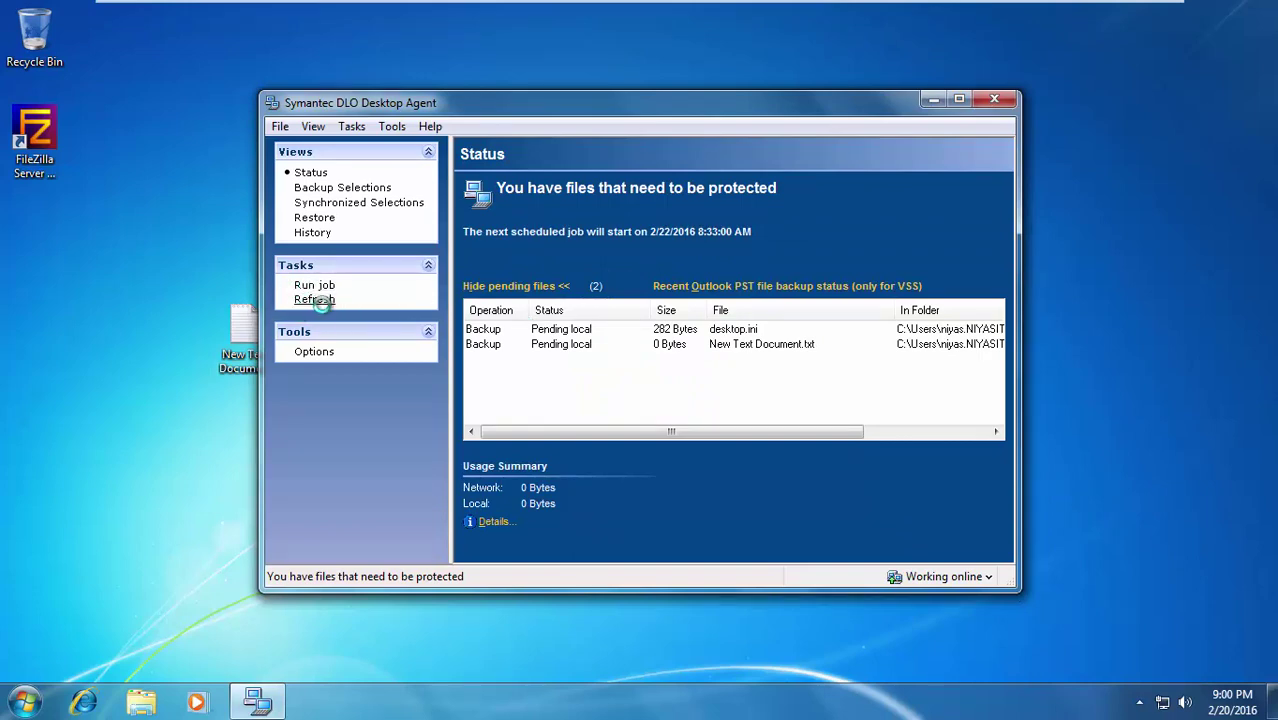
mouse_move(700, 2)
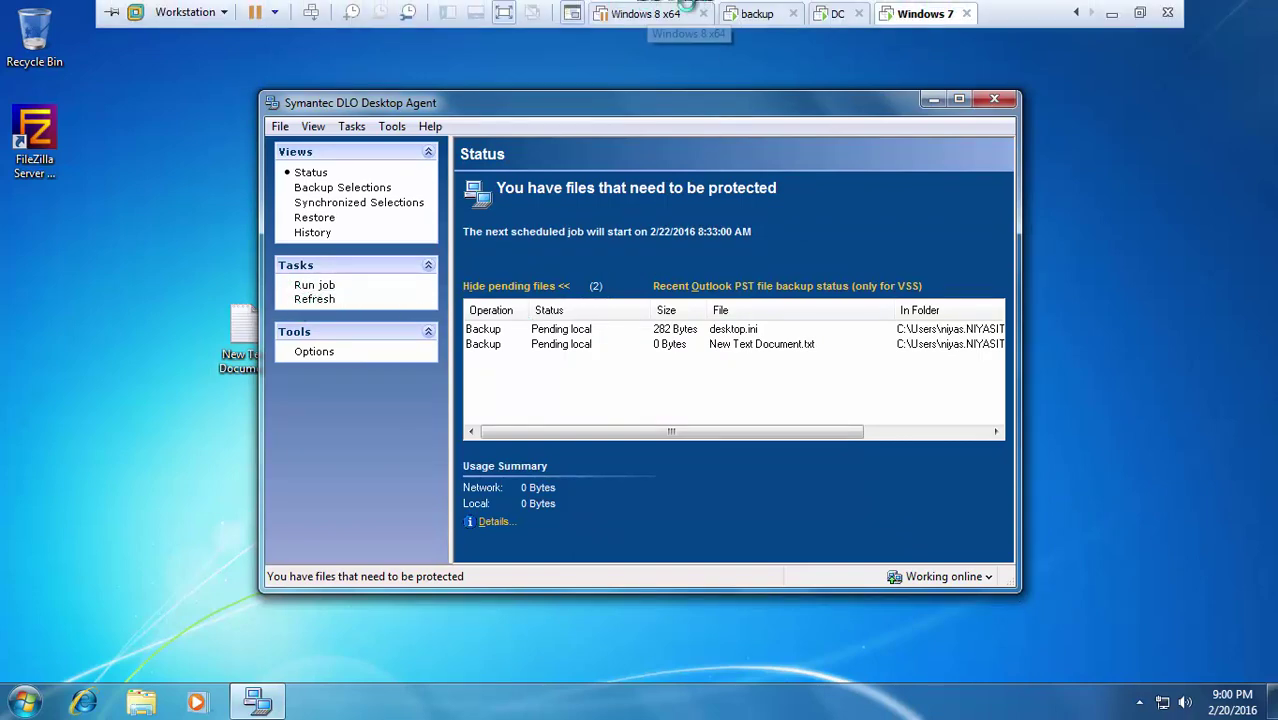
click(757, 13)
click(448, 126)
right_click(450, 127)
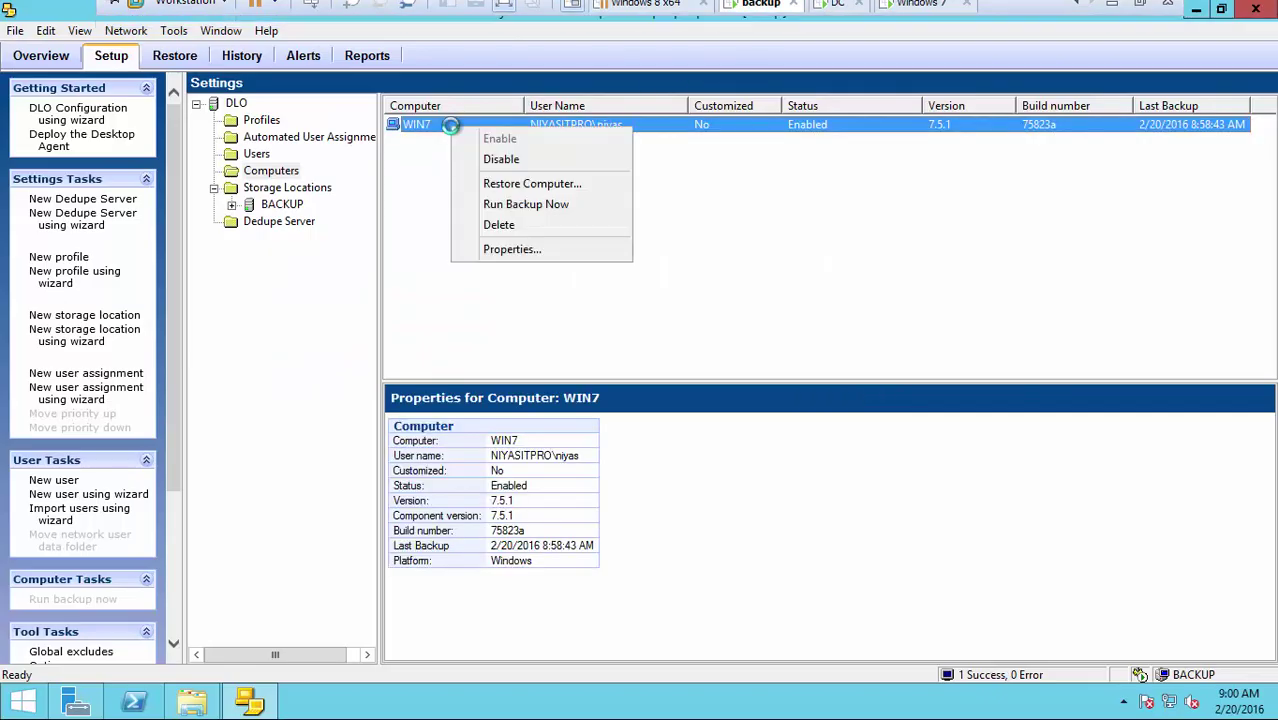
click(503, 203)
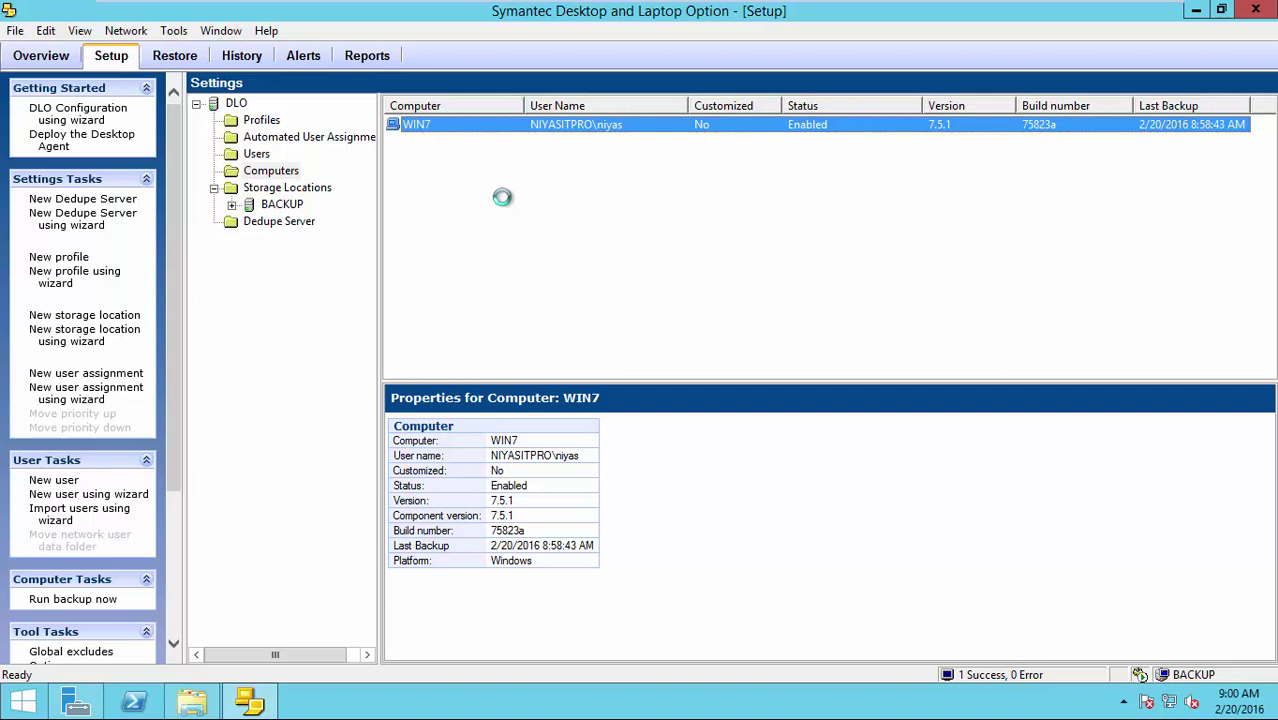
Check the History page for WIN7's completed backup of 2 files (290 Bytes)
right_click(476, 124)
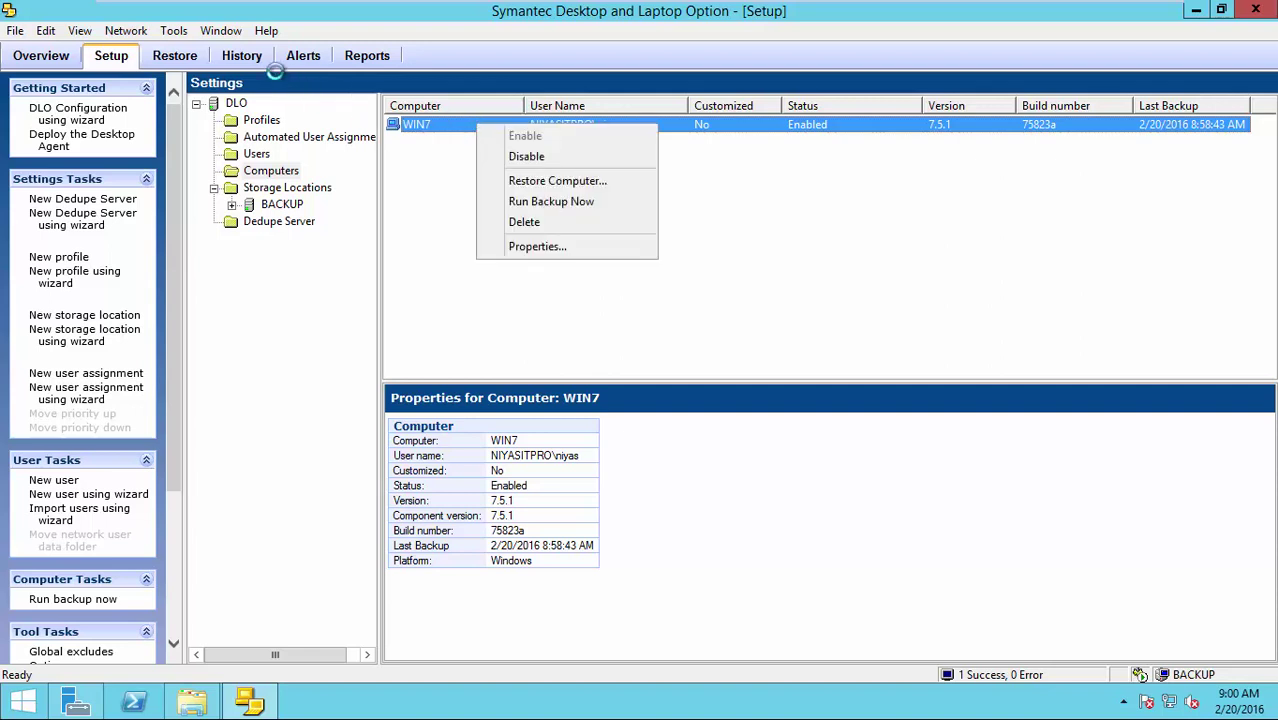
click(246, 57)
click(250, 57)
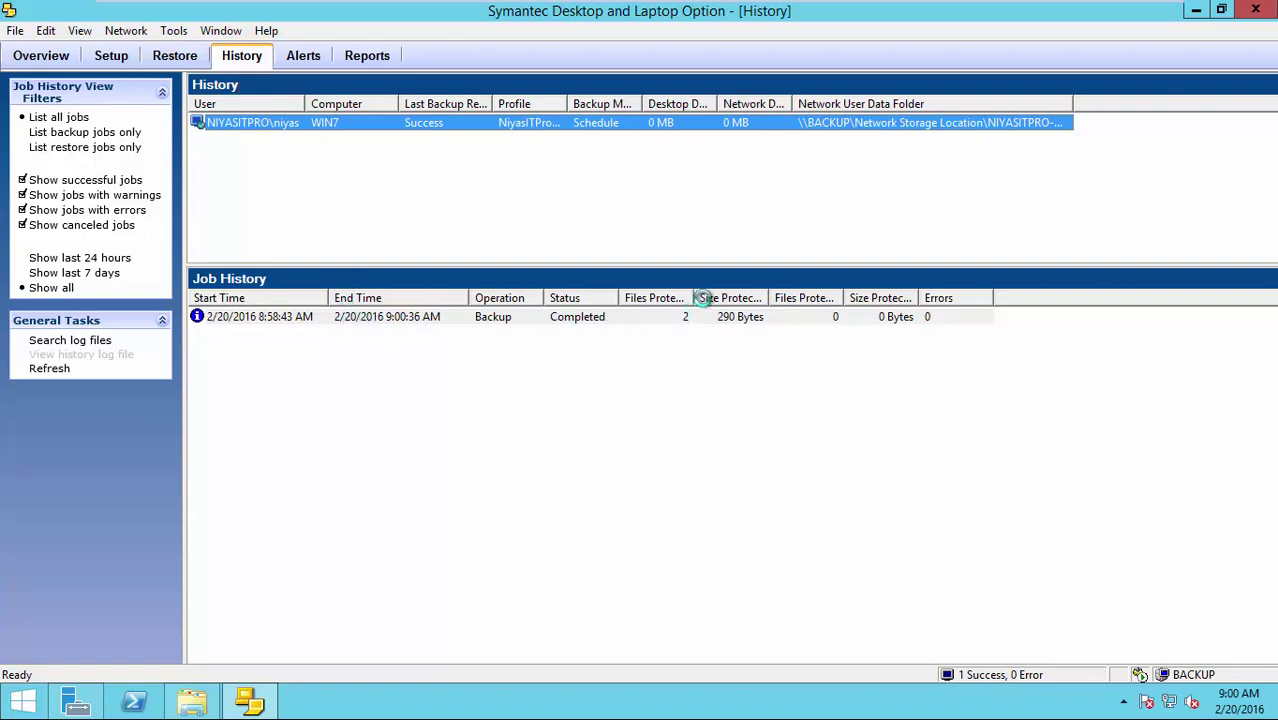
click(697, 318)
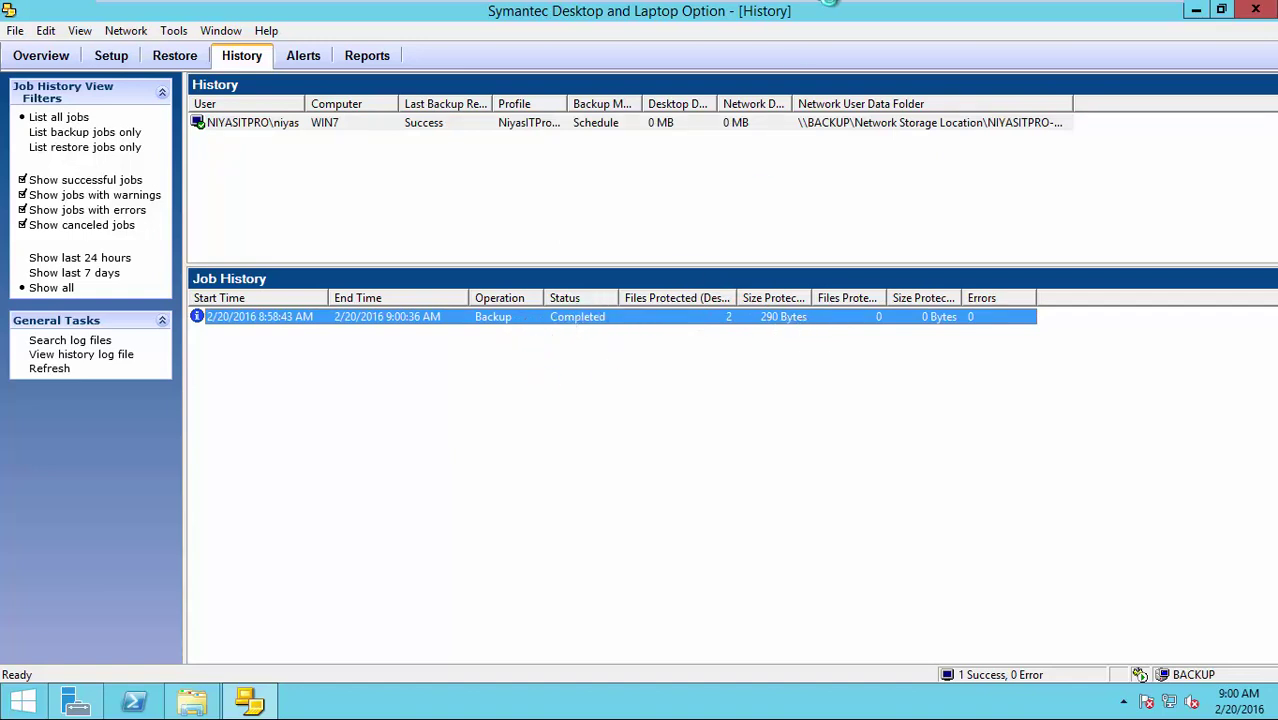
mouse_move(830, 5)
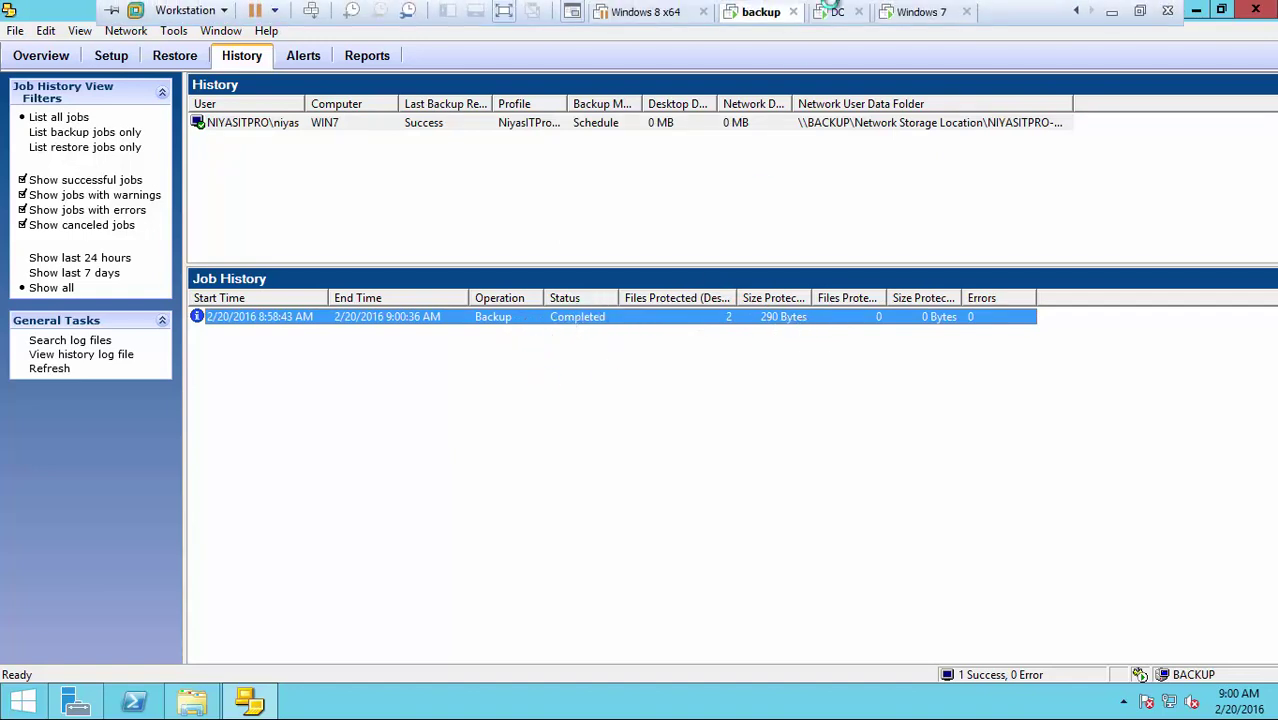
Close the DLO agent, add a 'Backup 2' line to New Text Document, and save it
click(905, 10)
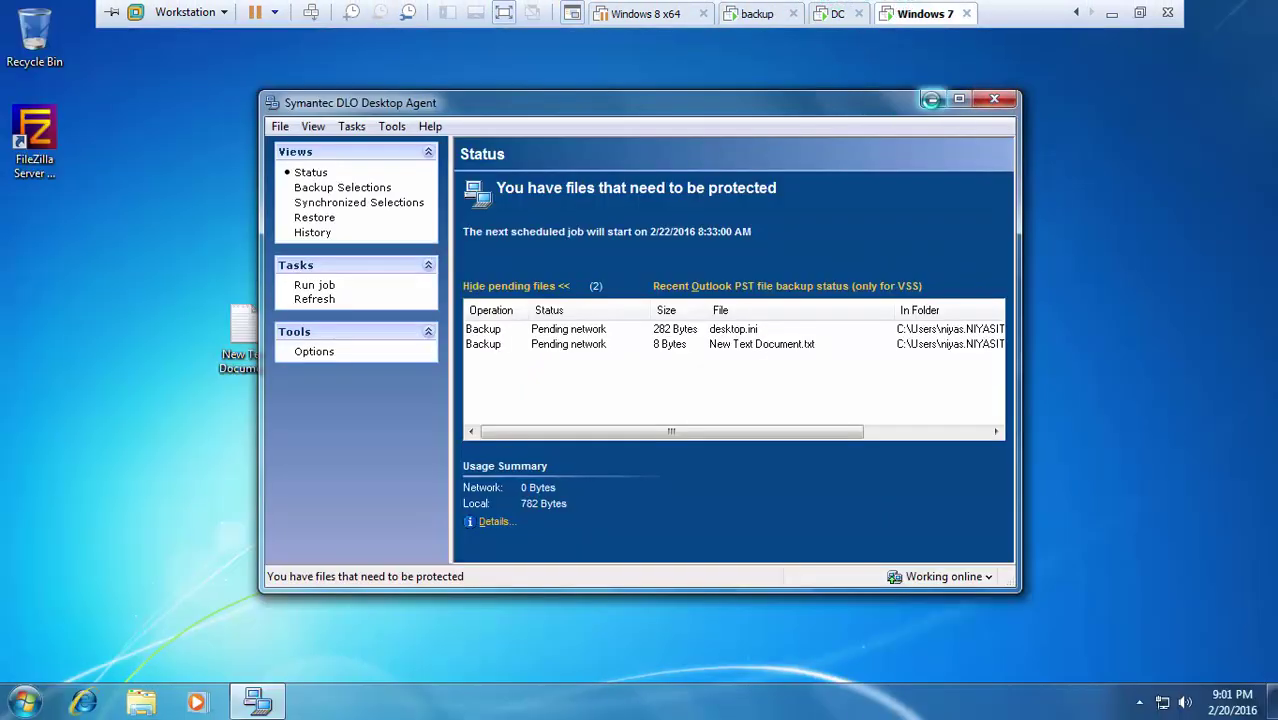
click(986, 99)
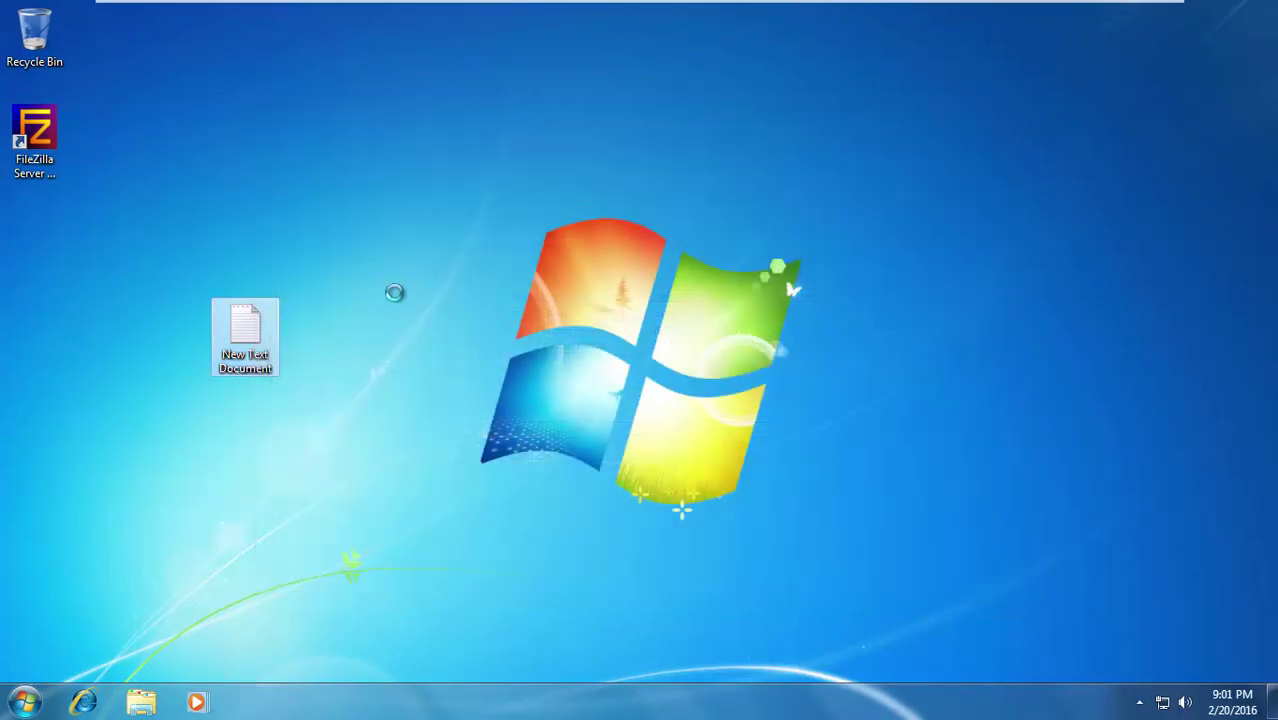
double_click(245, 330)
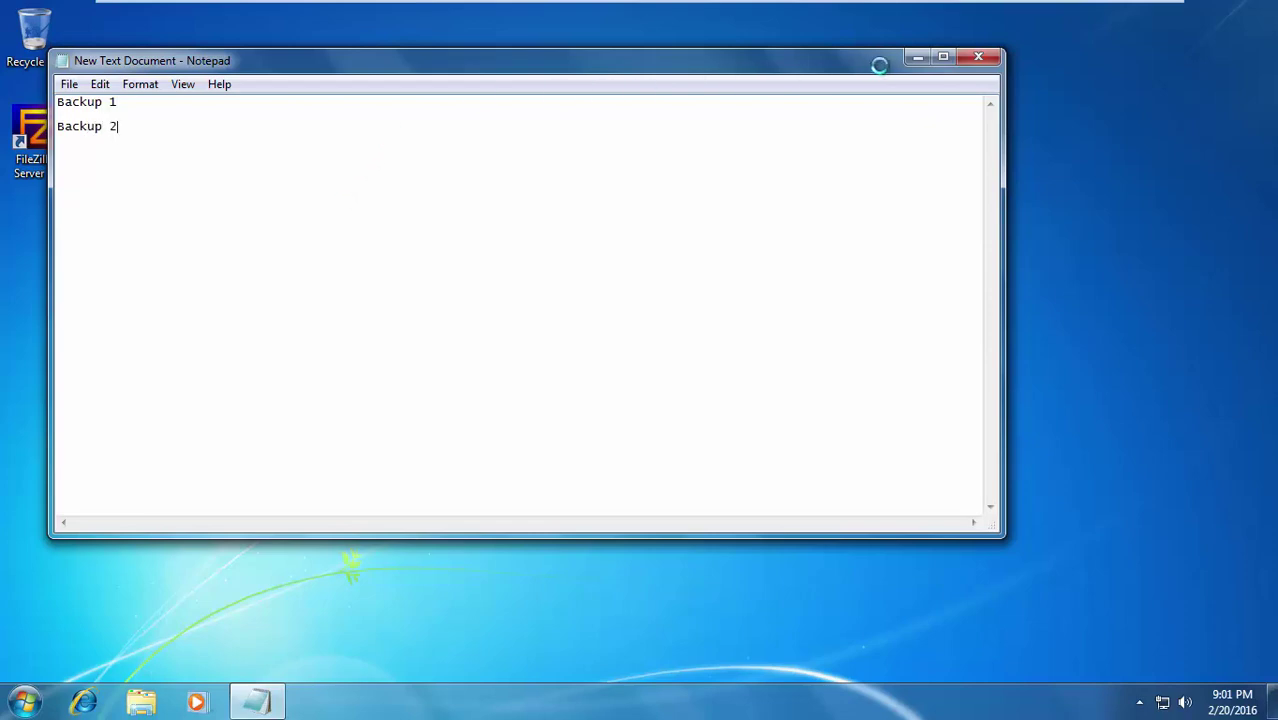
click(978, 57)
click(603, 372)
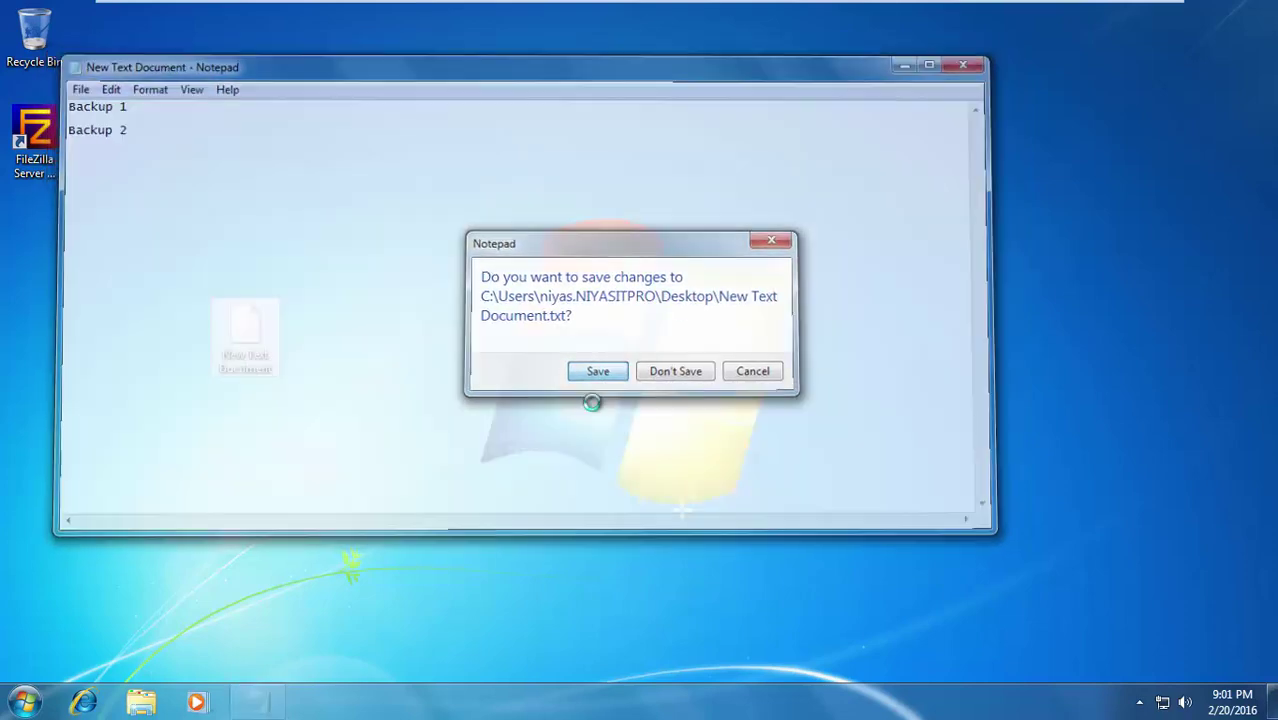
Run Backup Now for WIN7, refresh Computers, and confirm the 3-file, 310-Byte job in History
mouse_move(941, 3)
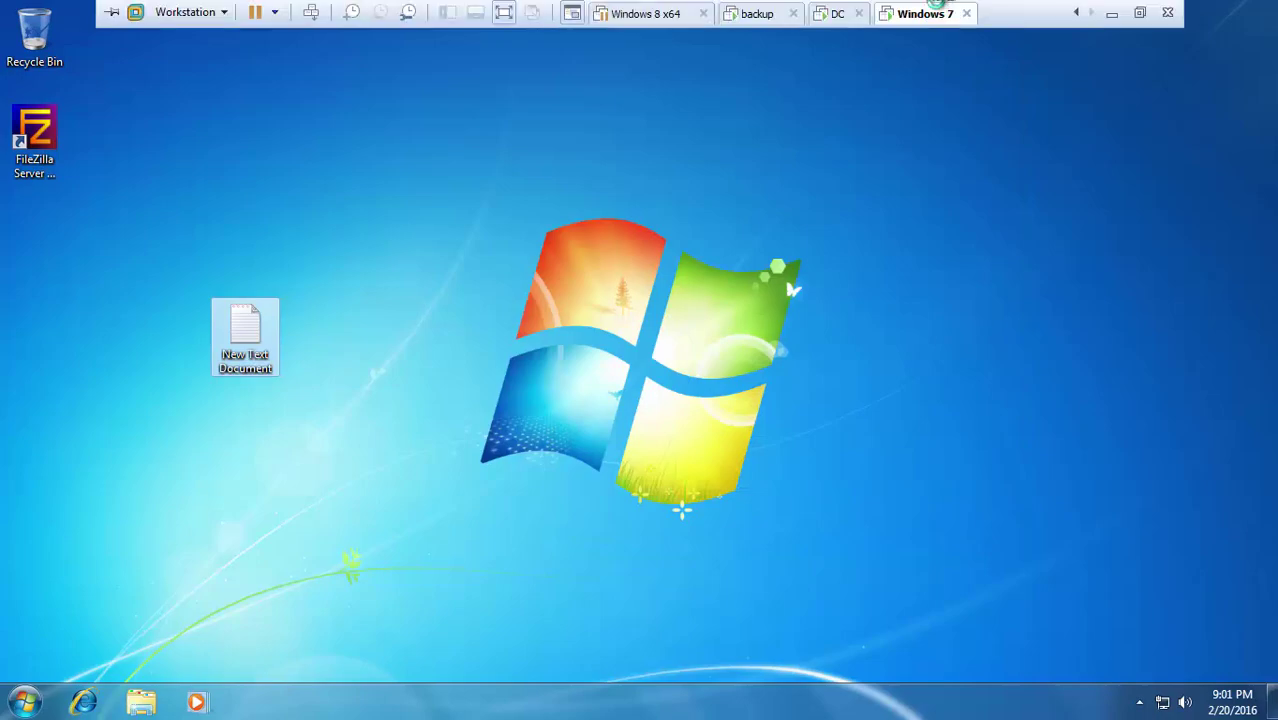
click(770, 14)
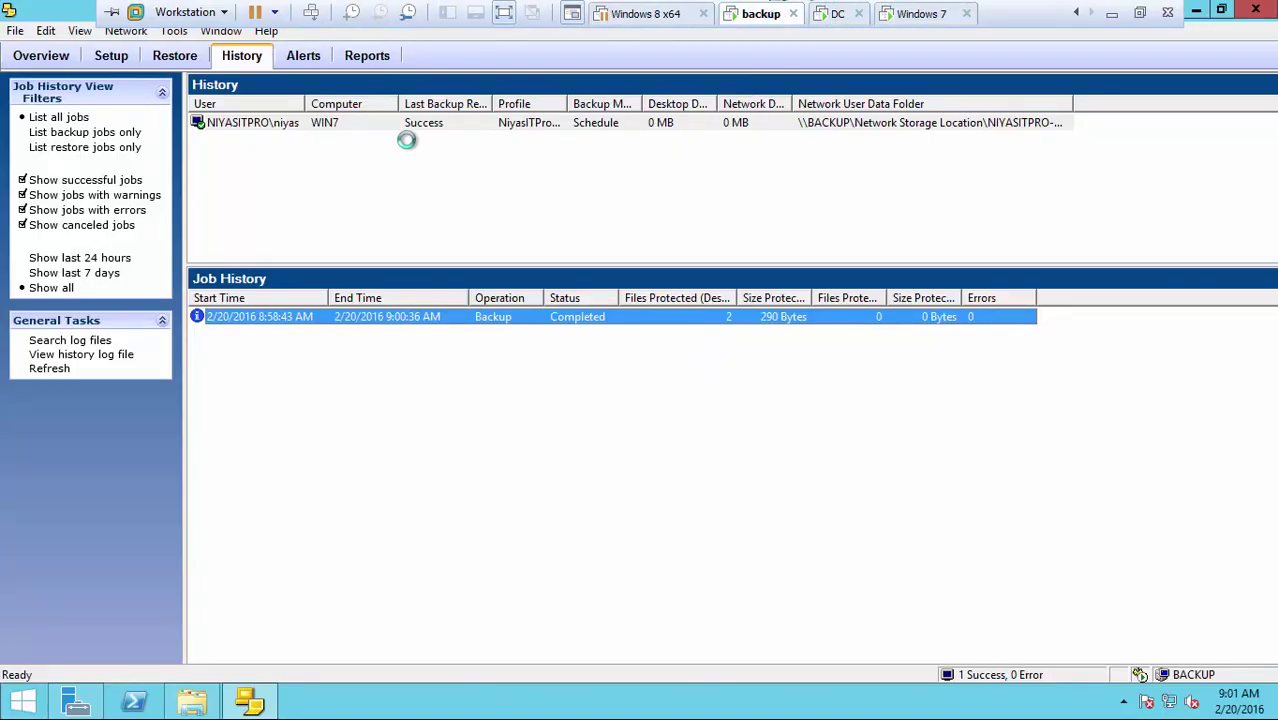
click(111, 56)
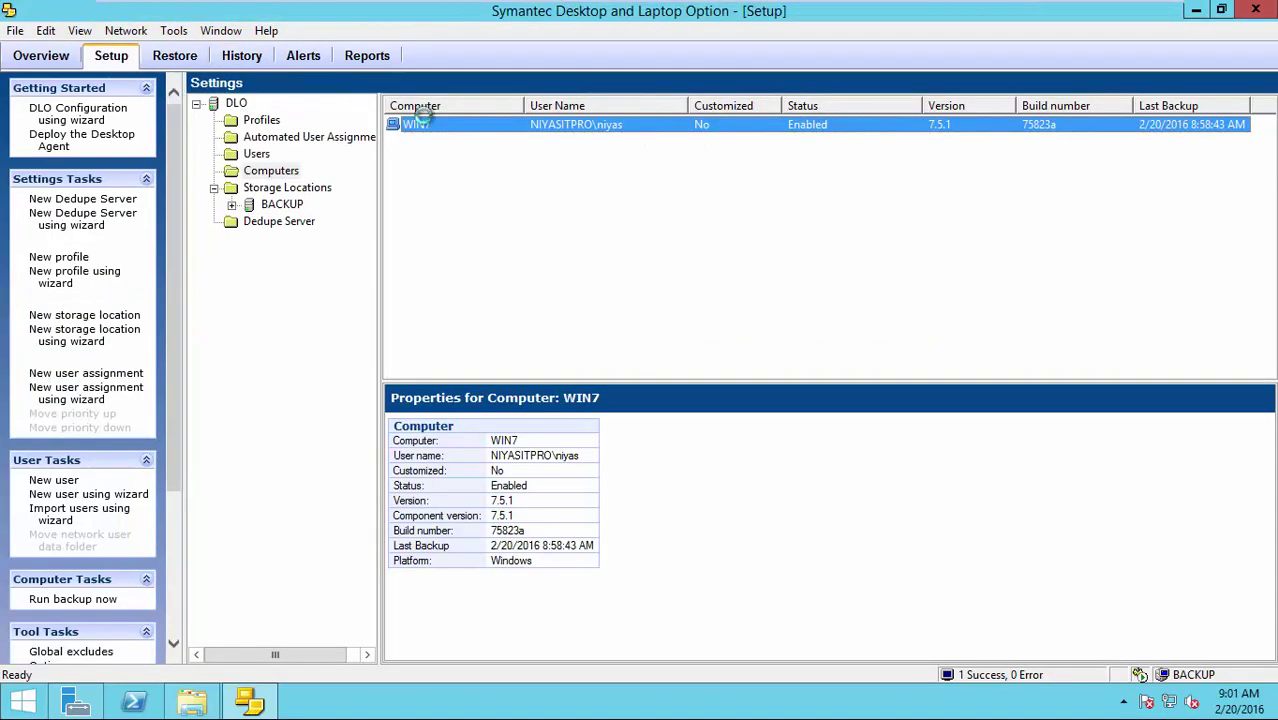
right_click(483, 121)
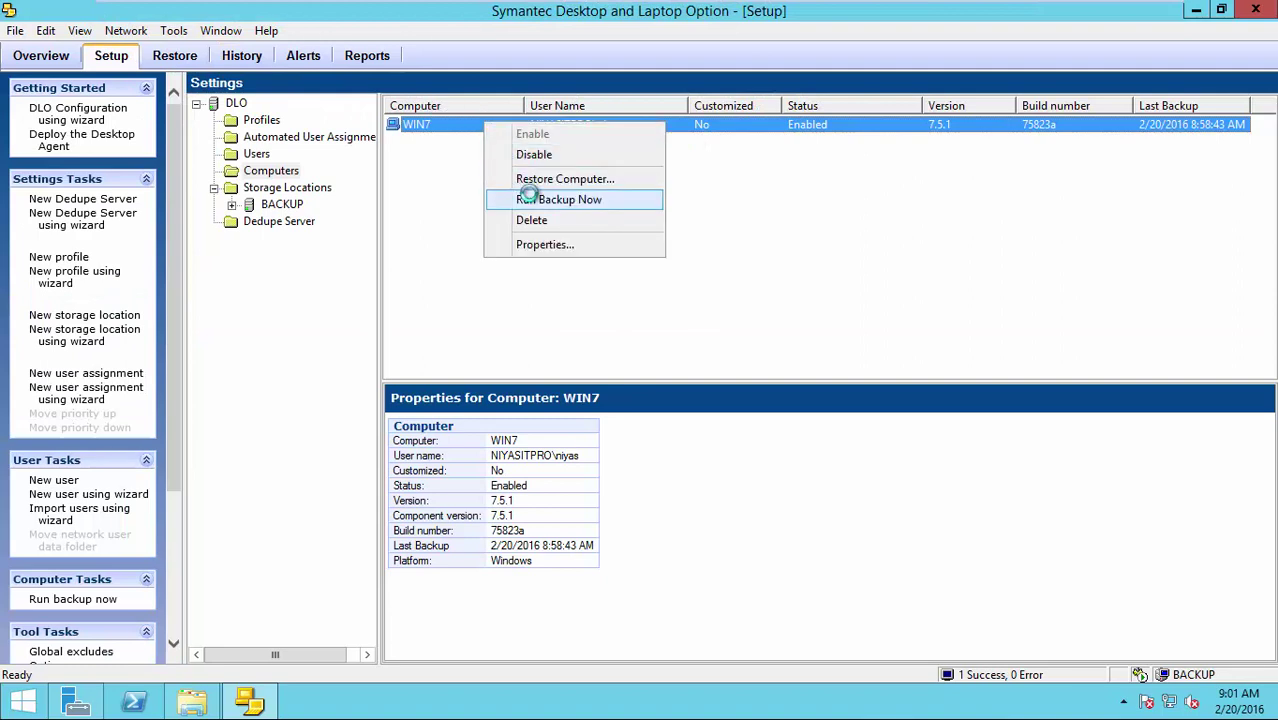
click(532, 194)
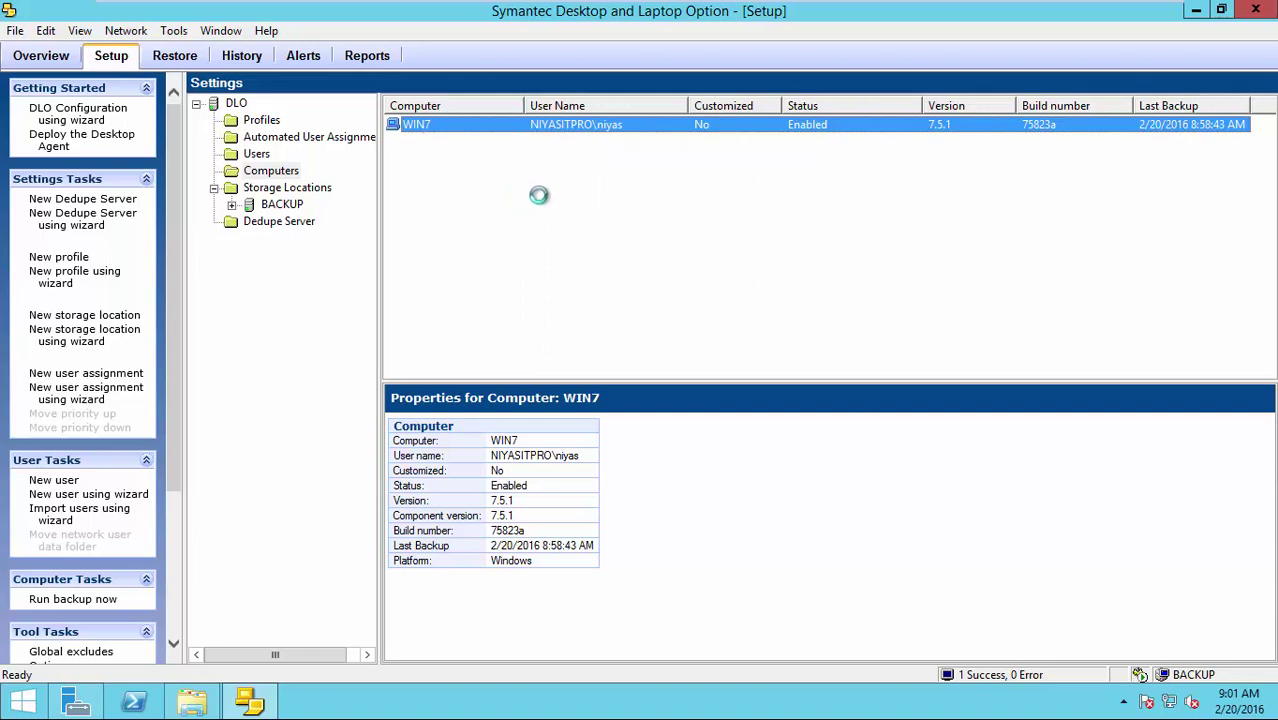
right_click(500, 176)
click(520, 193)
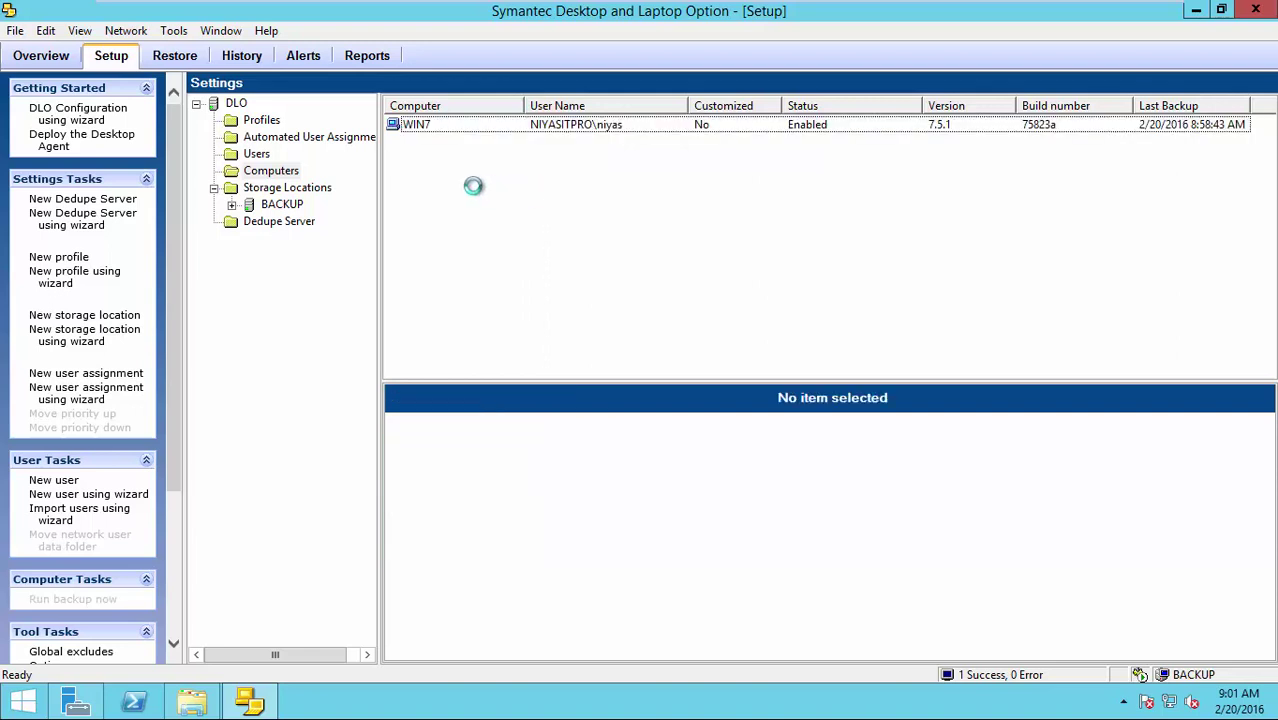
click(245, 56)
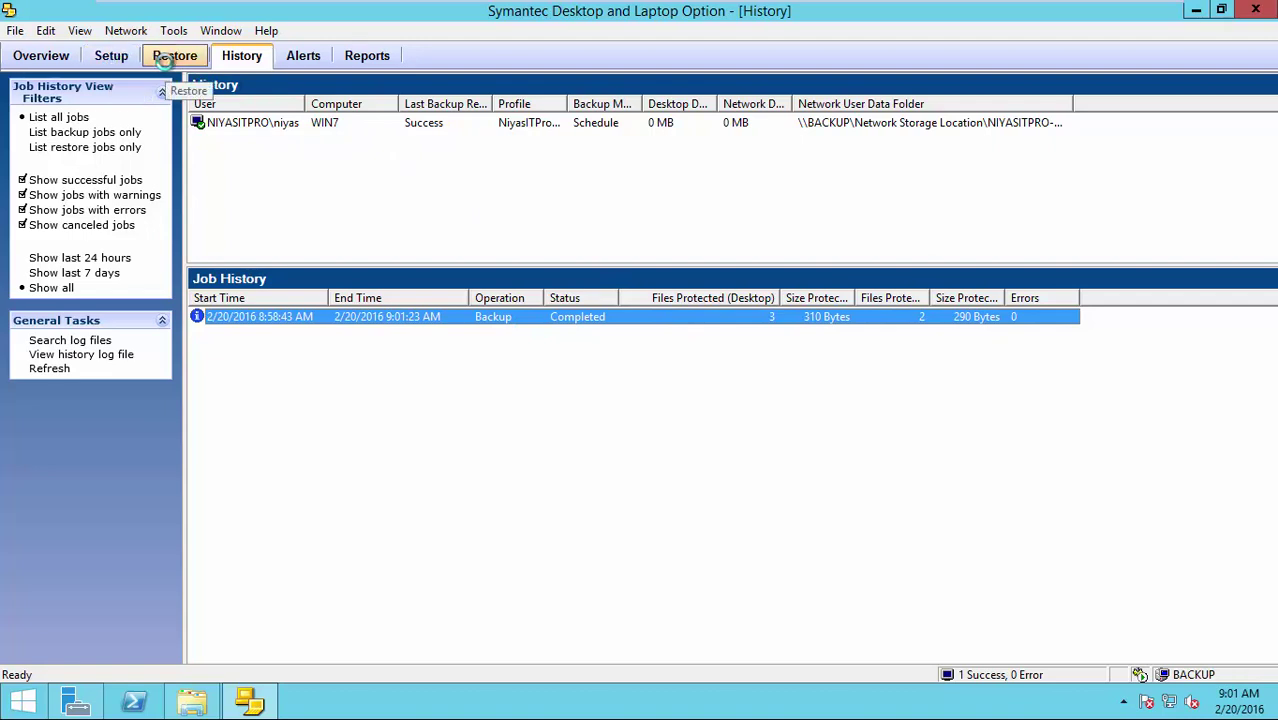
On the Restore page, drill into WIN7's C: > Users > profile > Desktop and widen the Name column
click(164, 57)
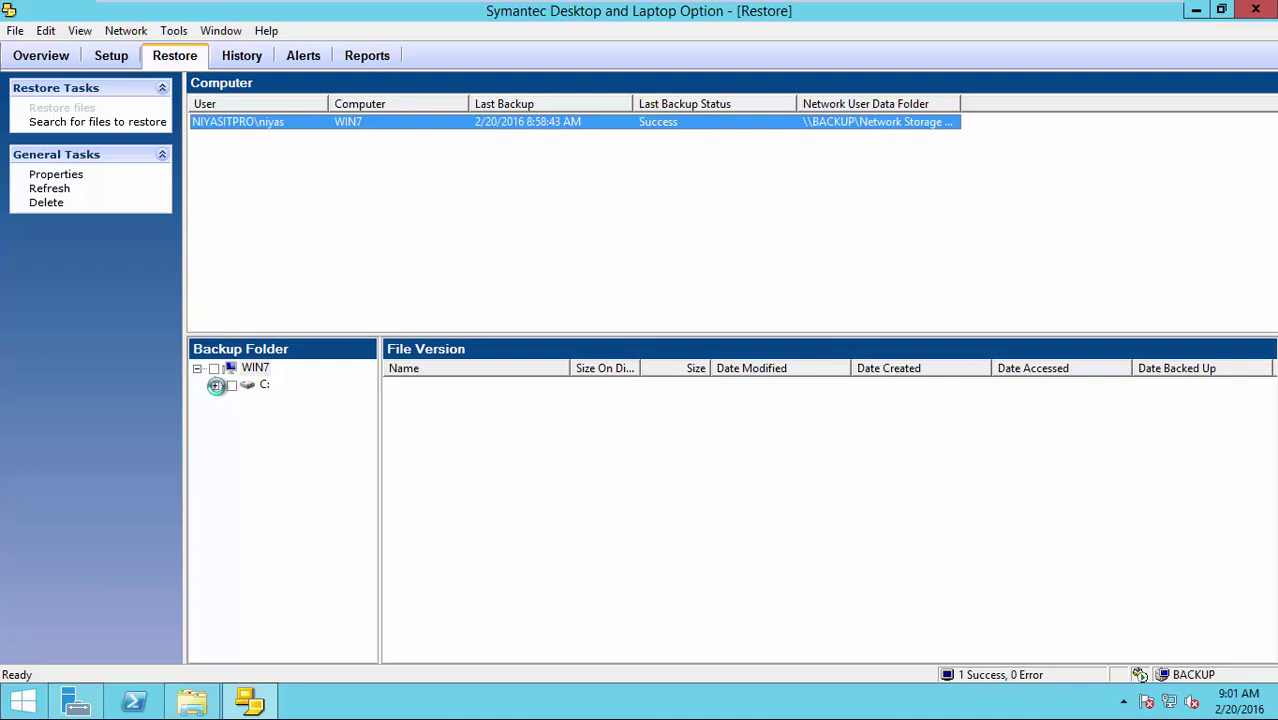
click(215, 385)
click(232, 401)
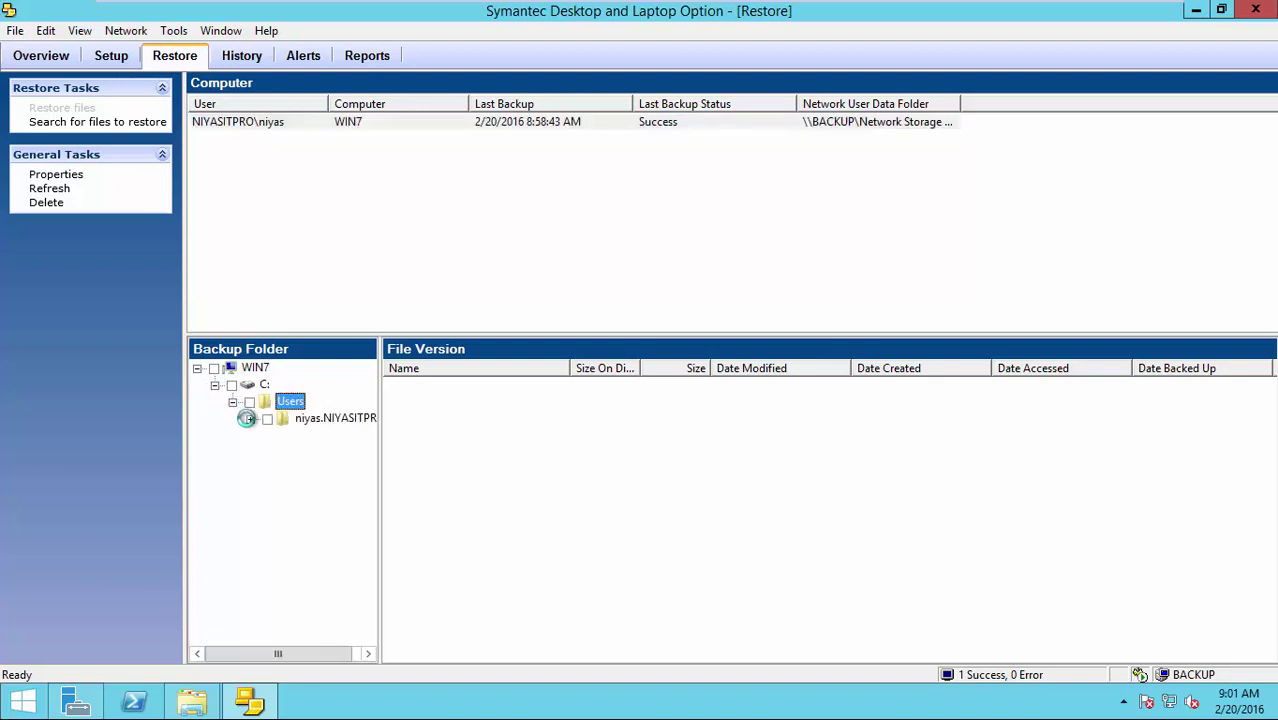
click(249, 418)
click(263, 435)
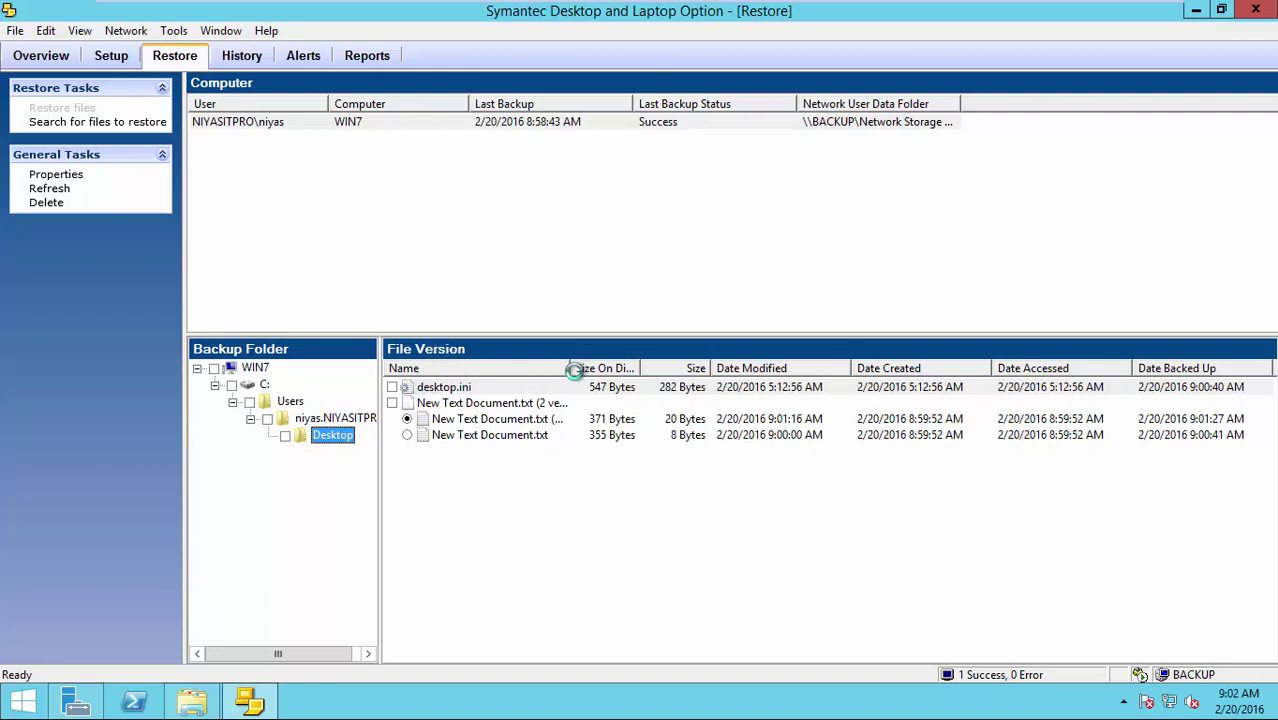
drag(572, 367, 665, 367)
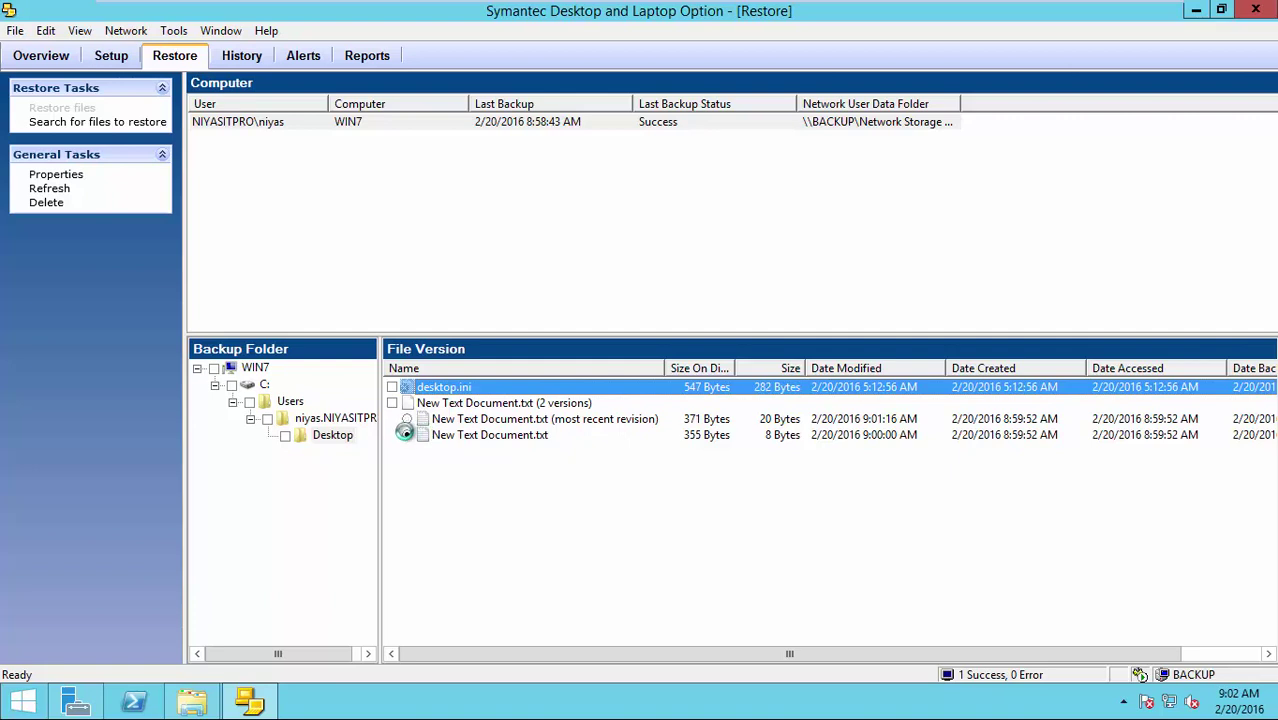
Set up a restore of the older file version to its original folder, overwriting the existing file
right_click(460, 435)
click(465, 443)
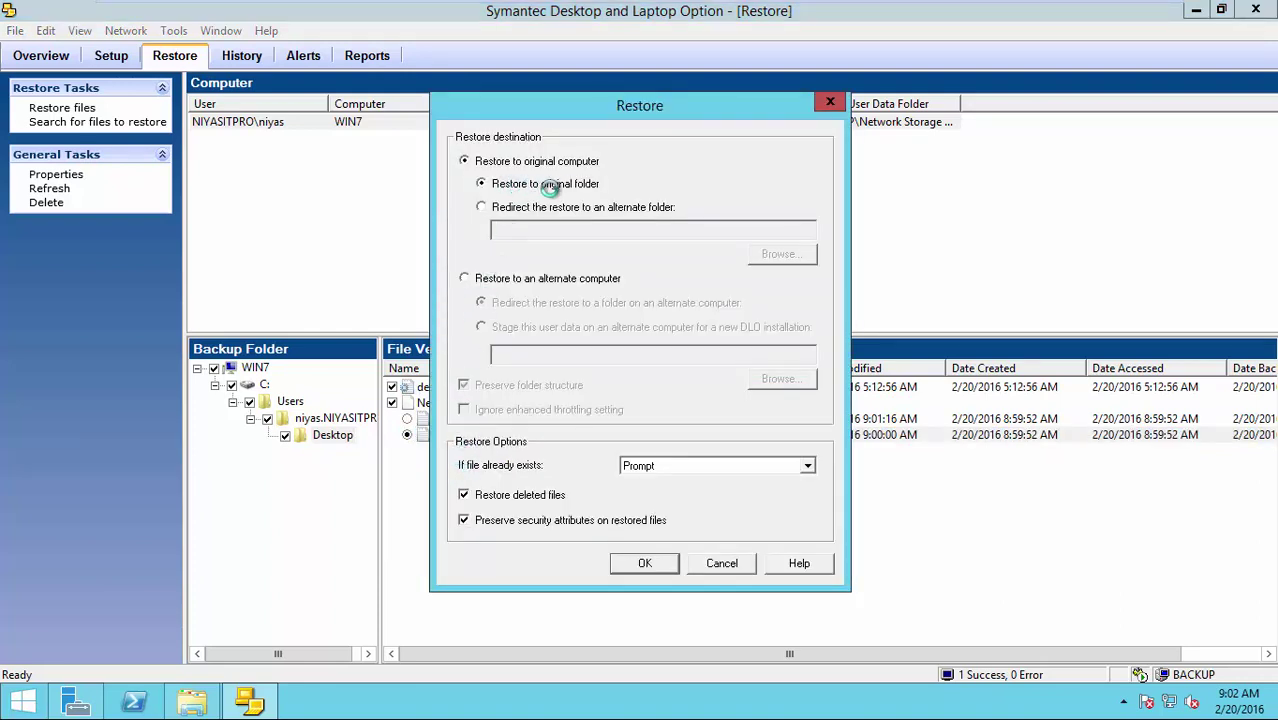
click(525, 207)
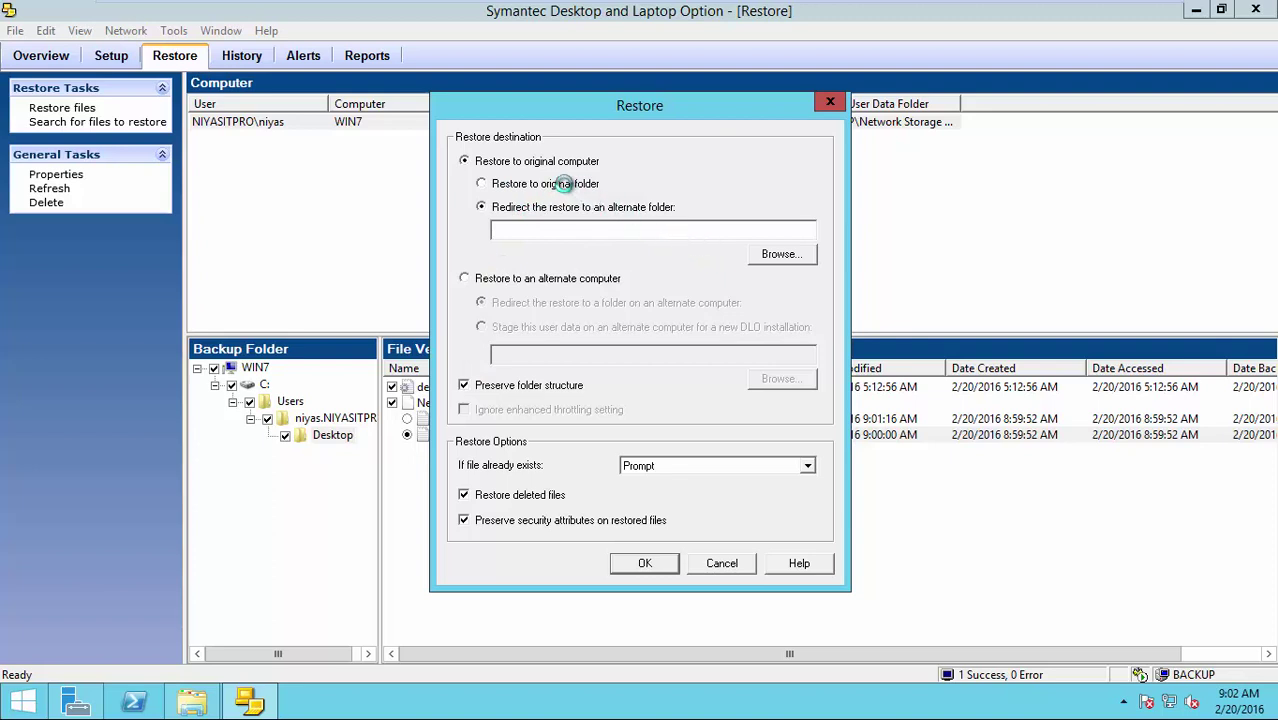
click(563, 184)
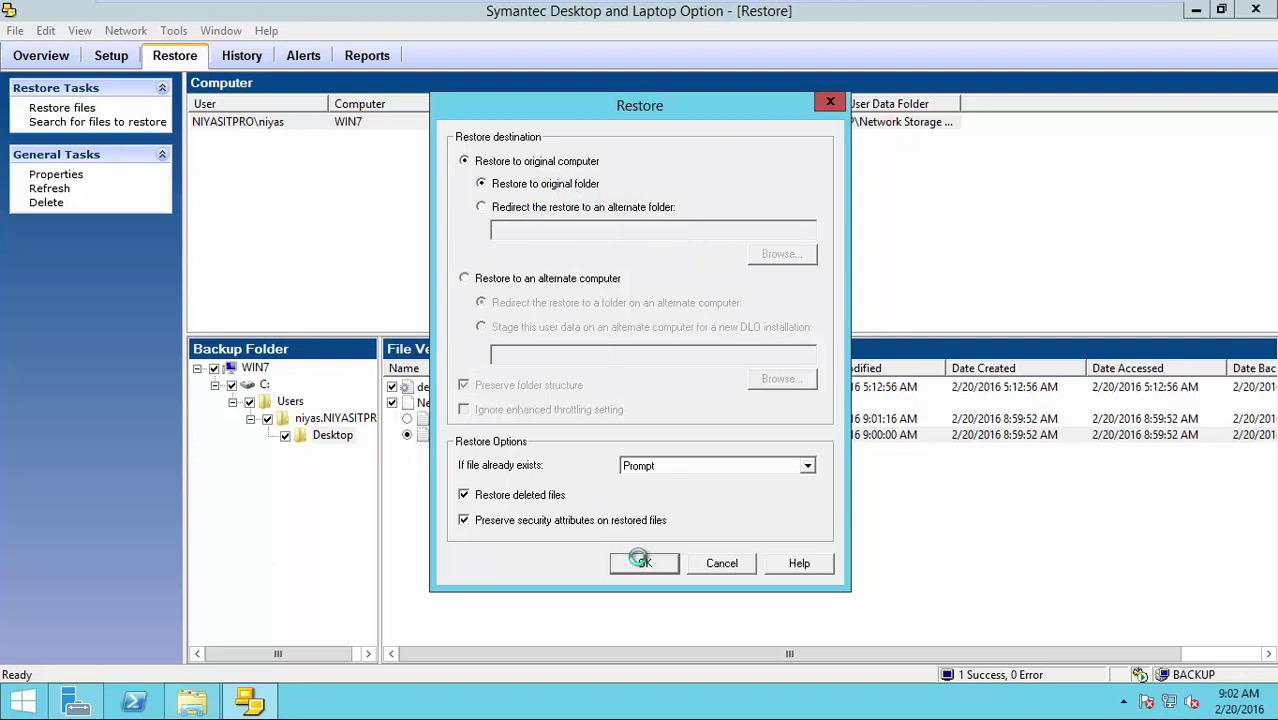
click(640, 466)
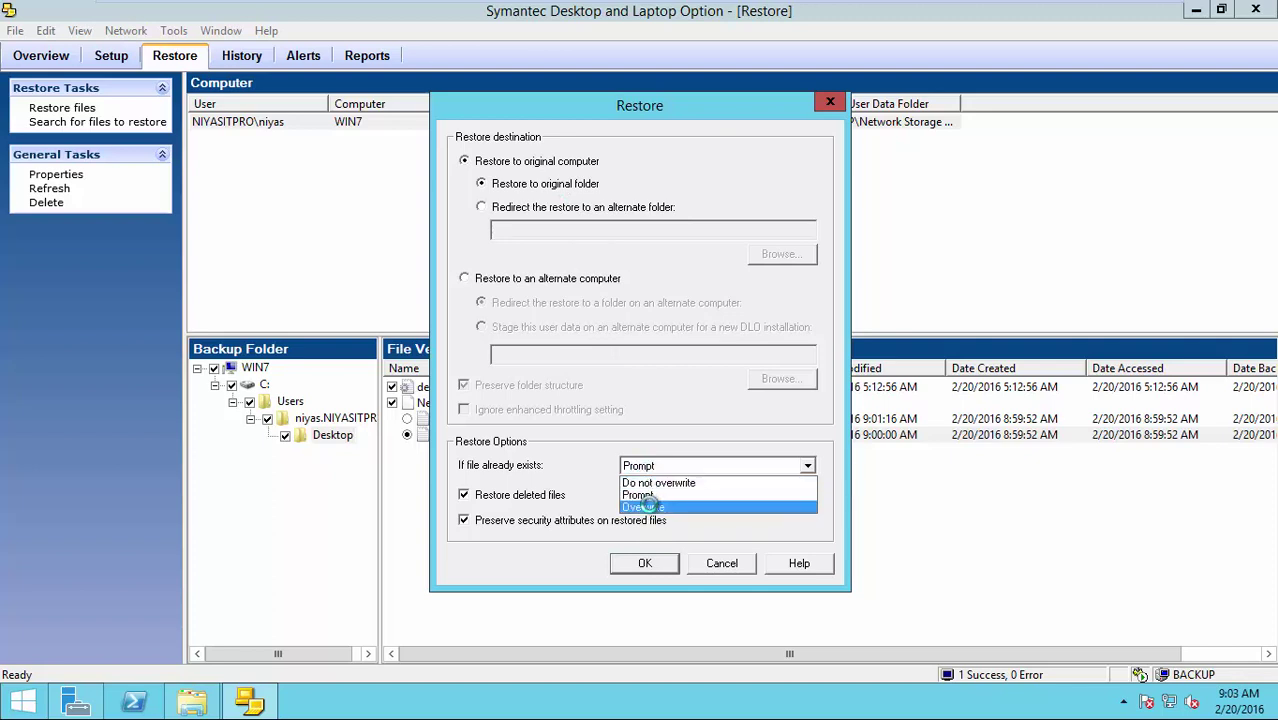
click(645, 507)
click(645, 562)
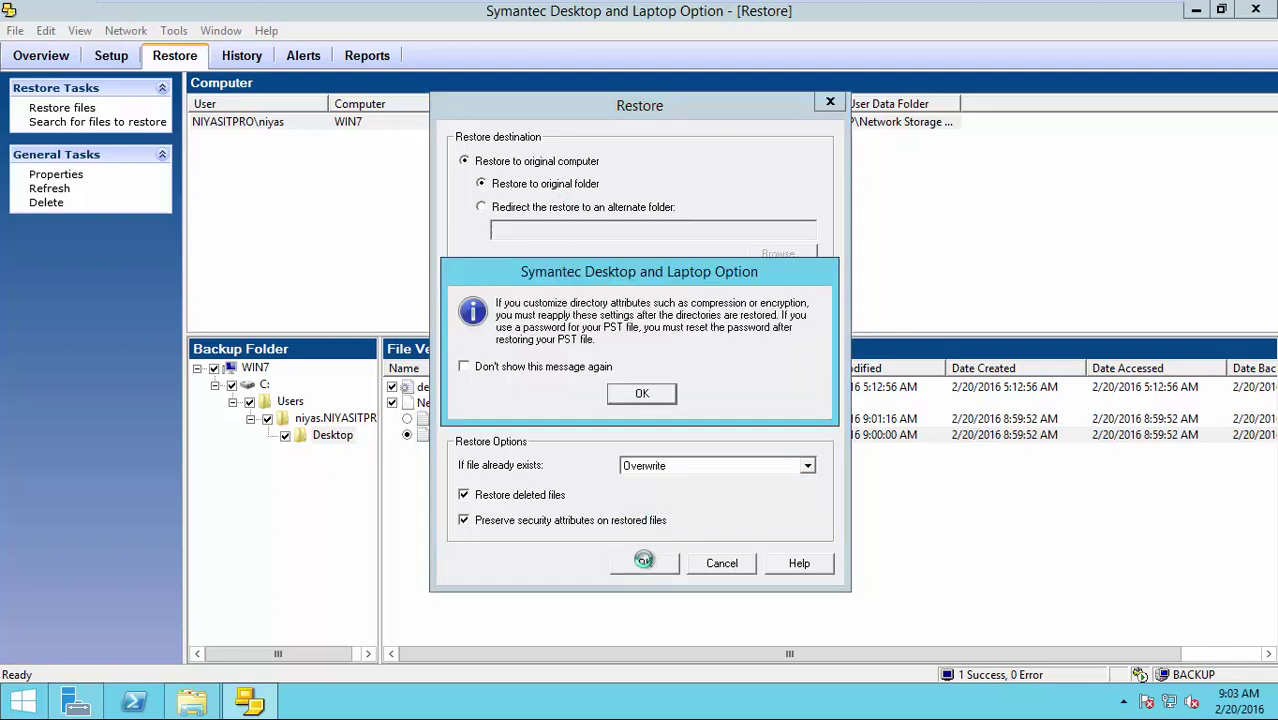
Accept the attribute and PST warning, submit the restore job, and check it in History
click(615, 397)
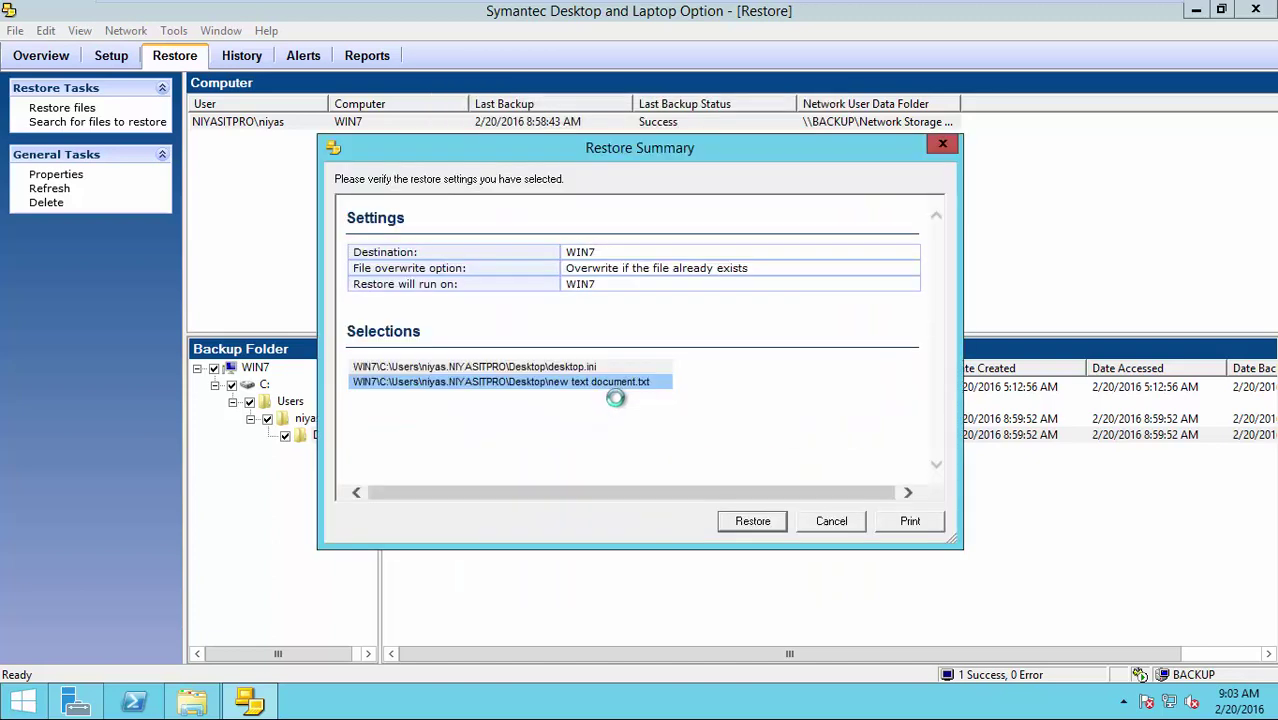
click(750, 520)
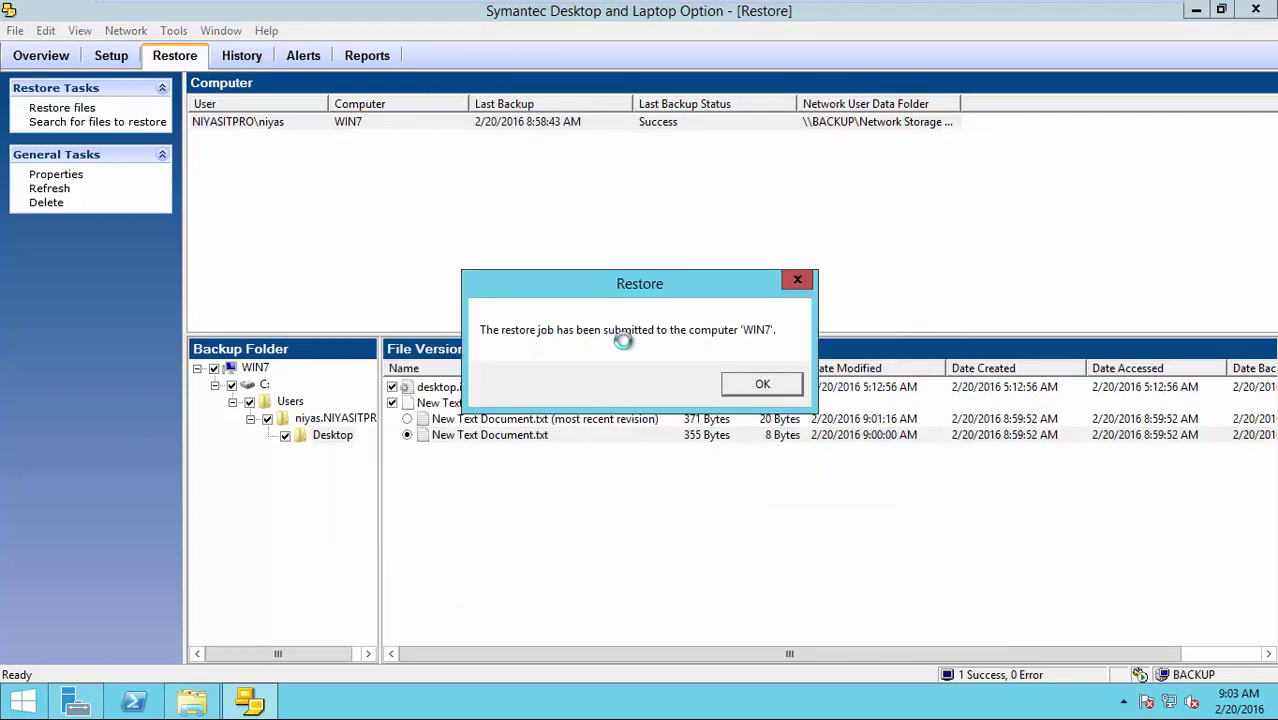
click(763, 384)
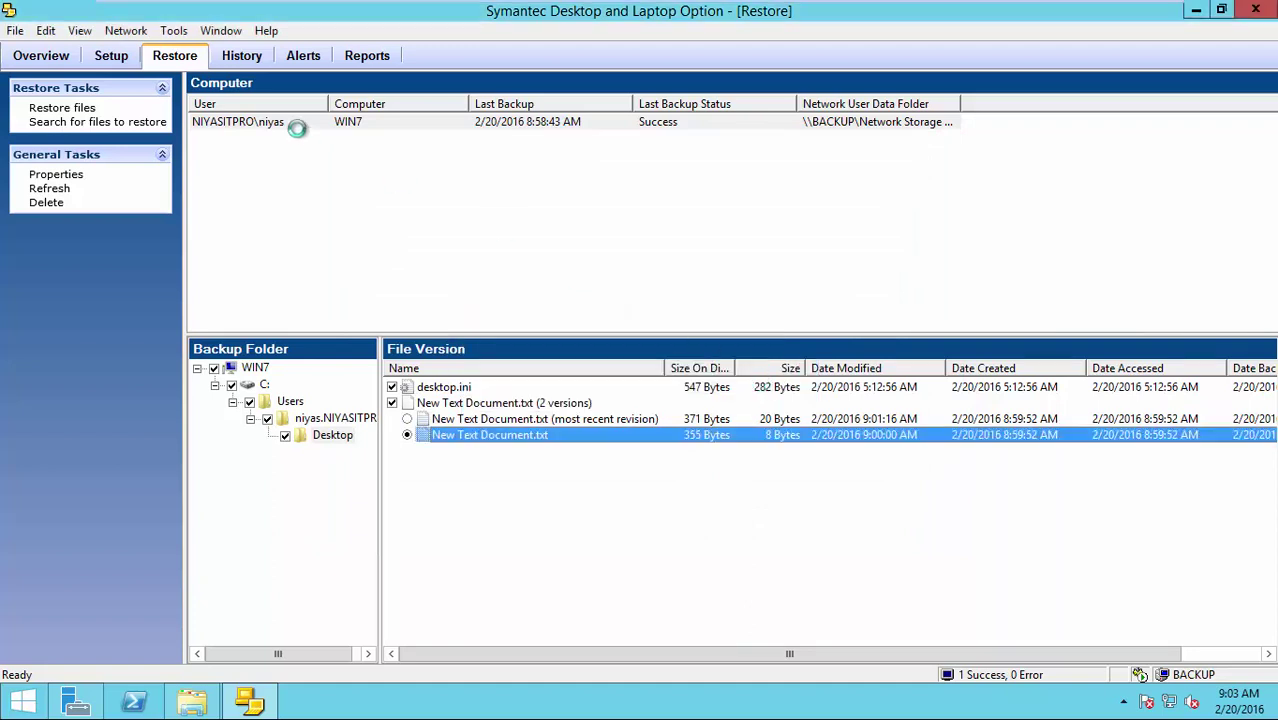
click(241, 56)
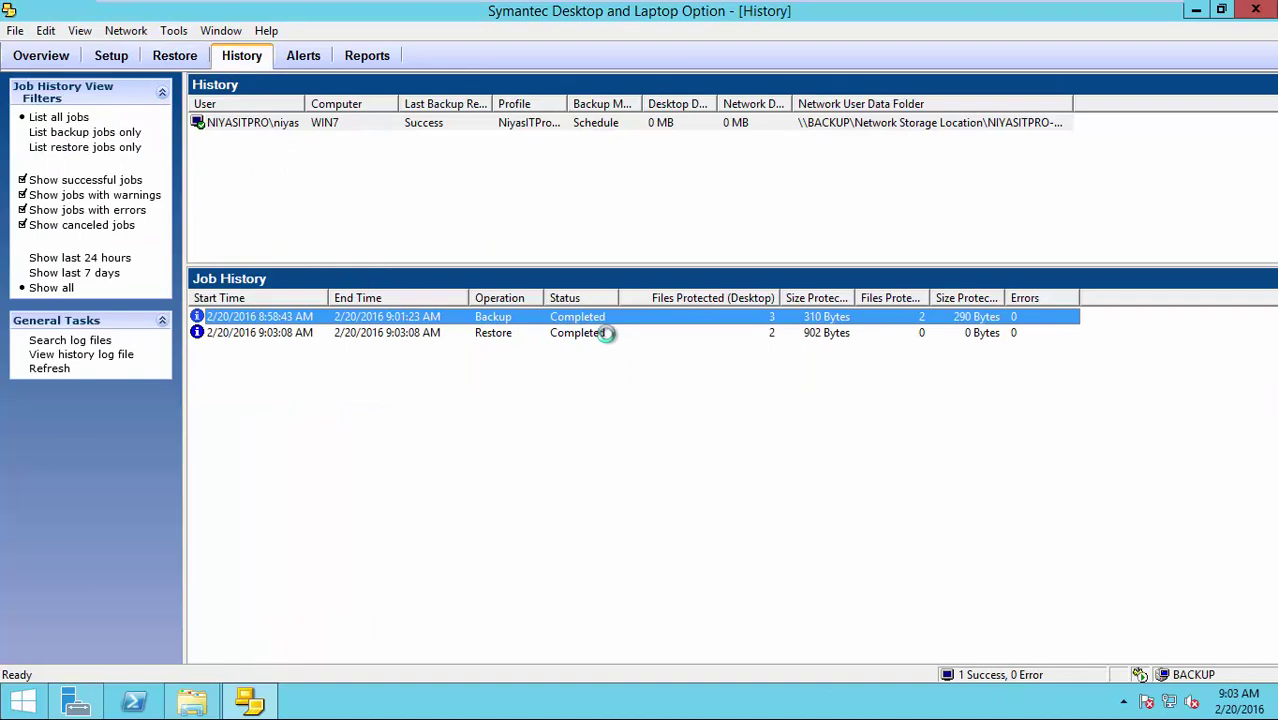
On the Windows 7 client, close the Restore Status report and open New Text Document in Notepad
mouse_move(727, 5)
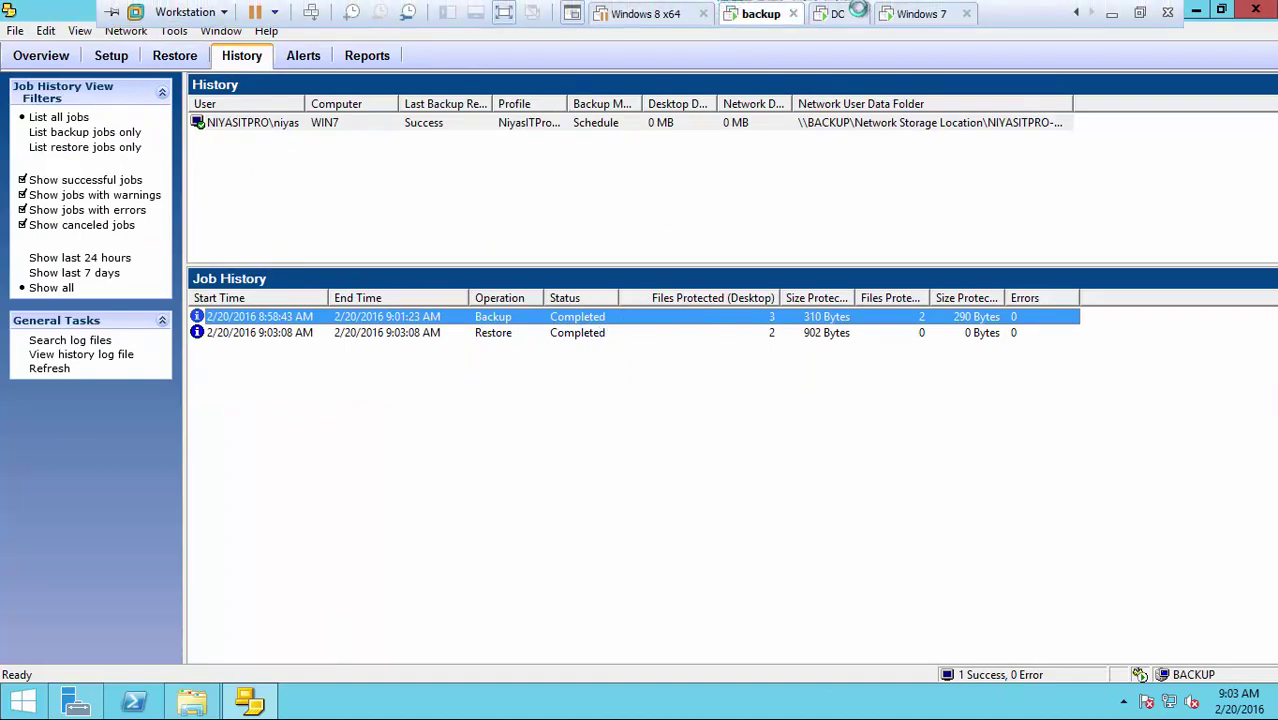
click(903, 13)
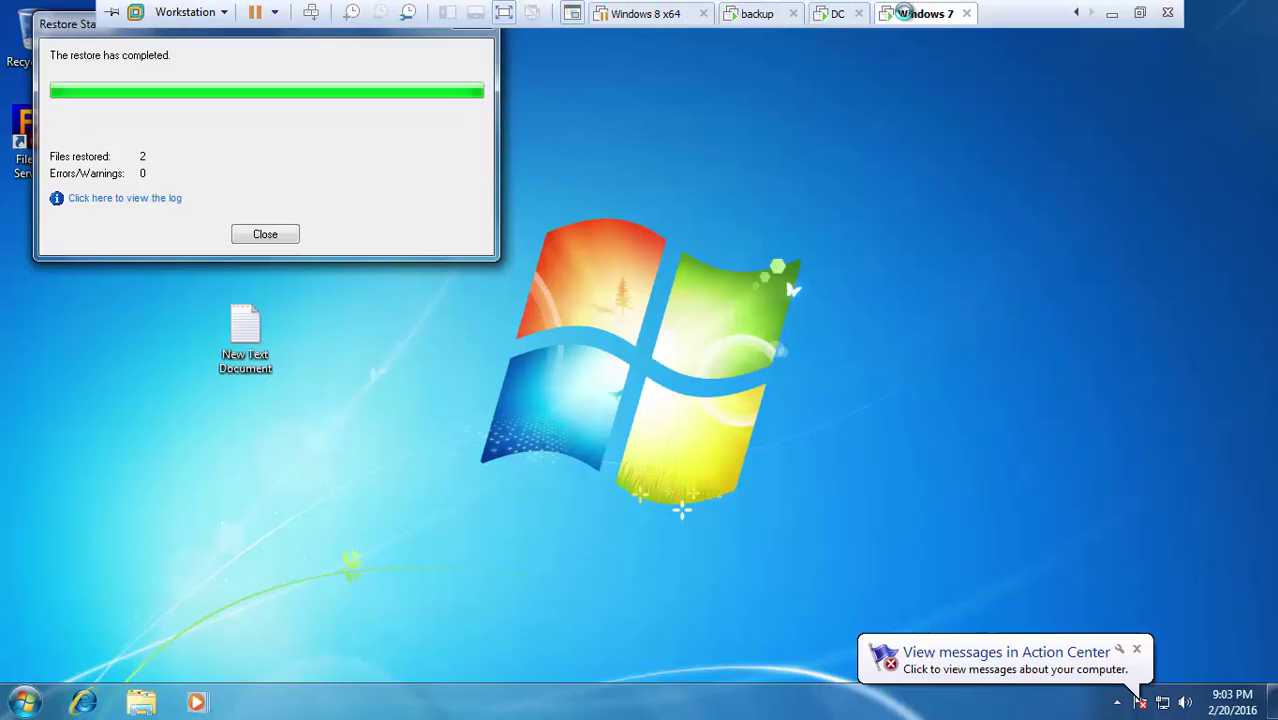
click(265, 233)
double_click(245, 327)
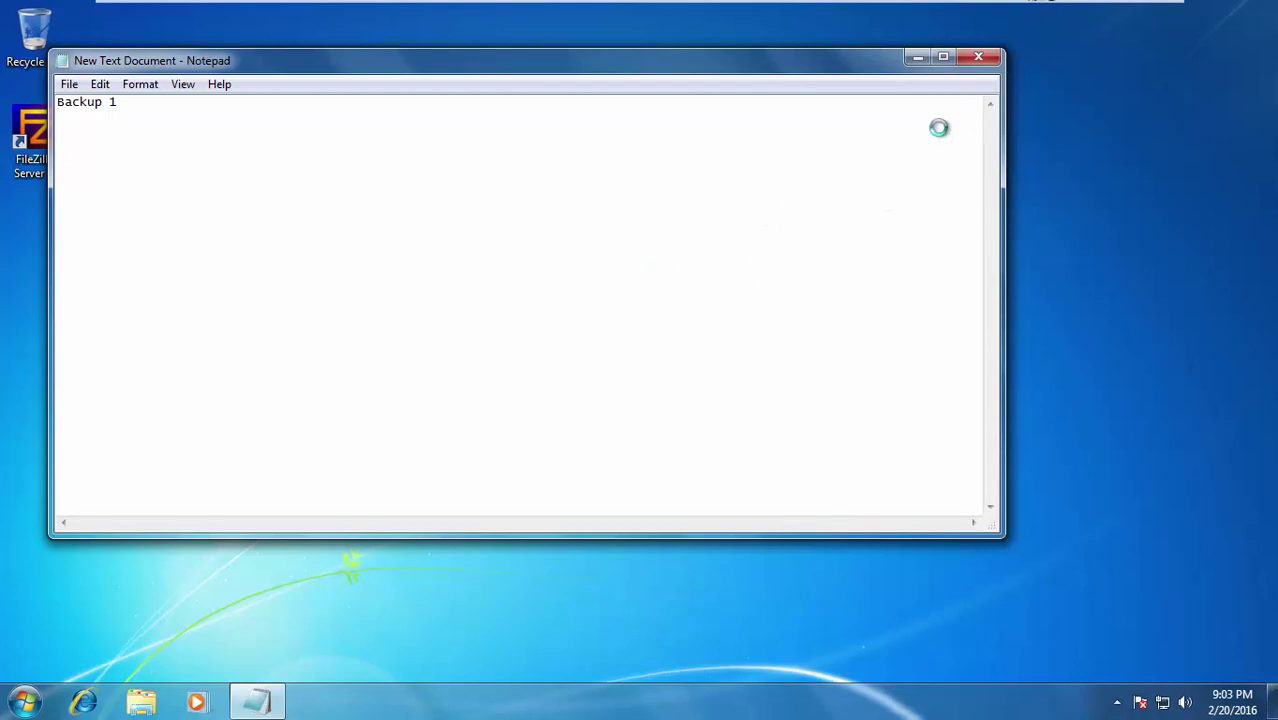
Return to the backup server VM and show the Setup page's list of protected computers
mouse_move(942, 4)
click(757, 13)
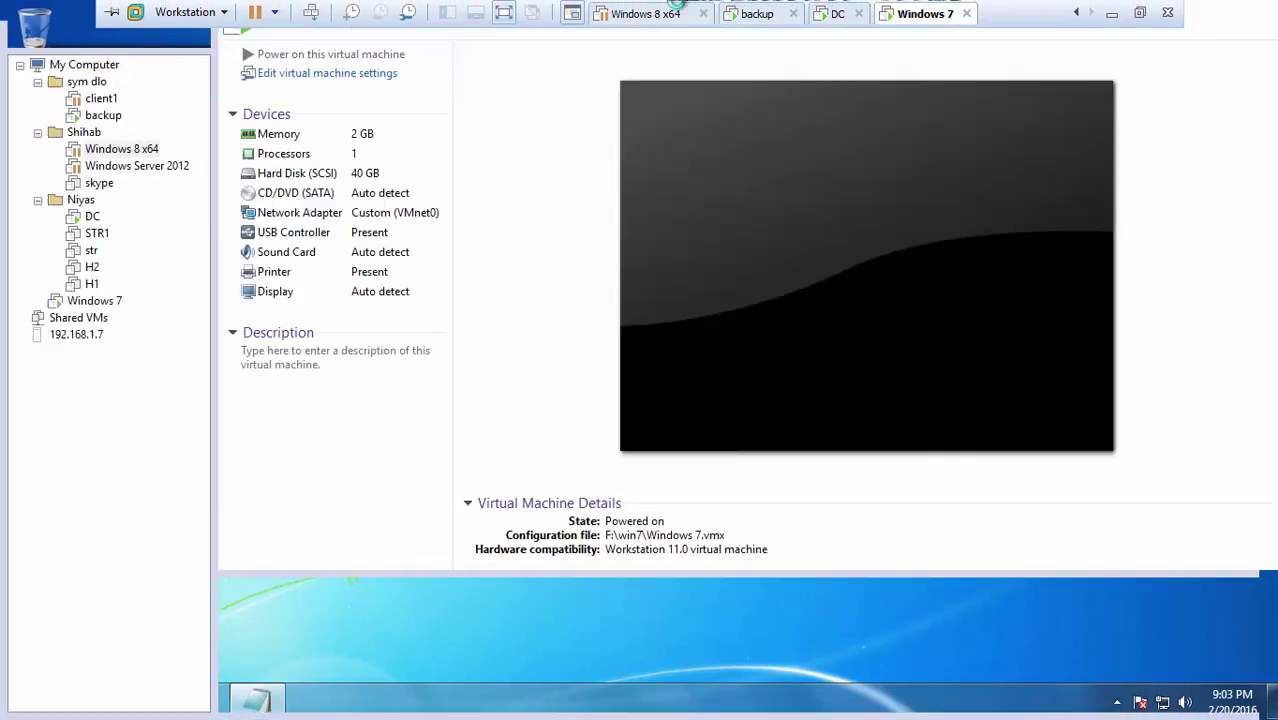
click(128, 63)
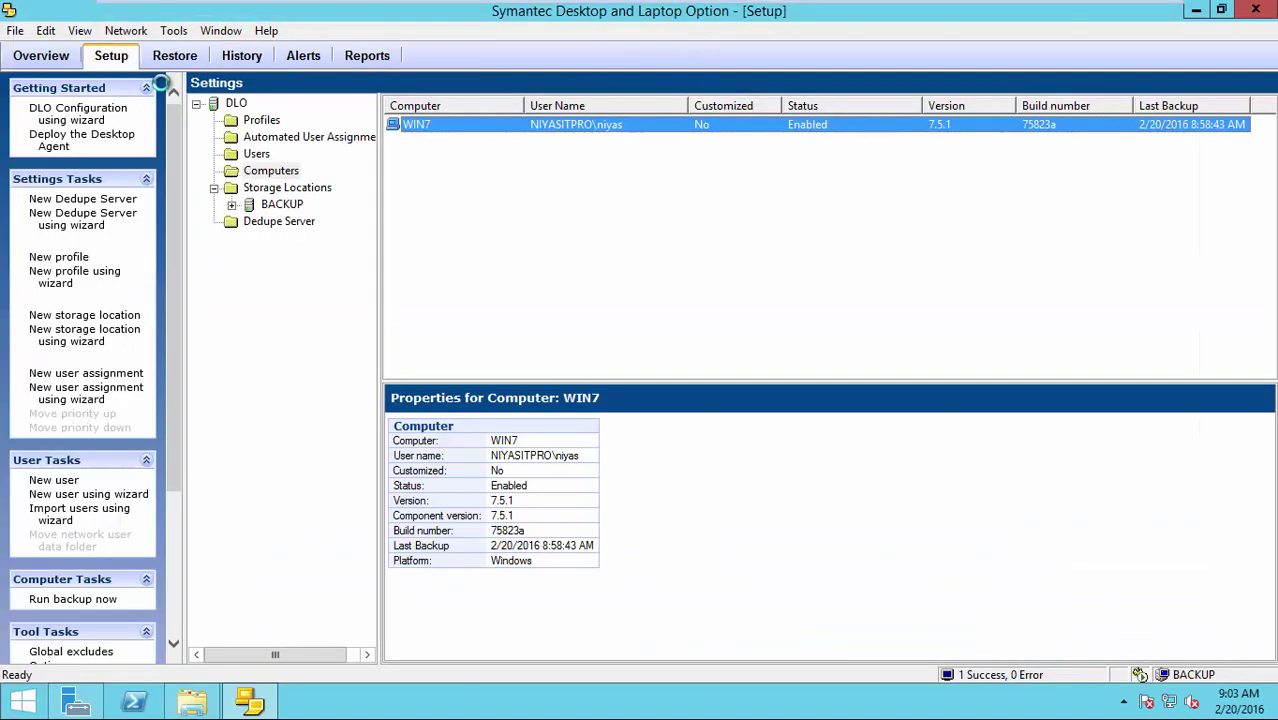